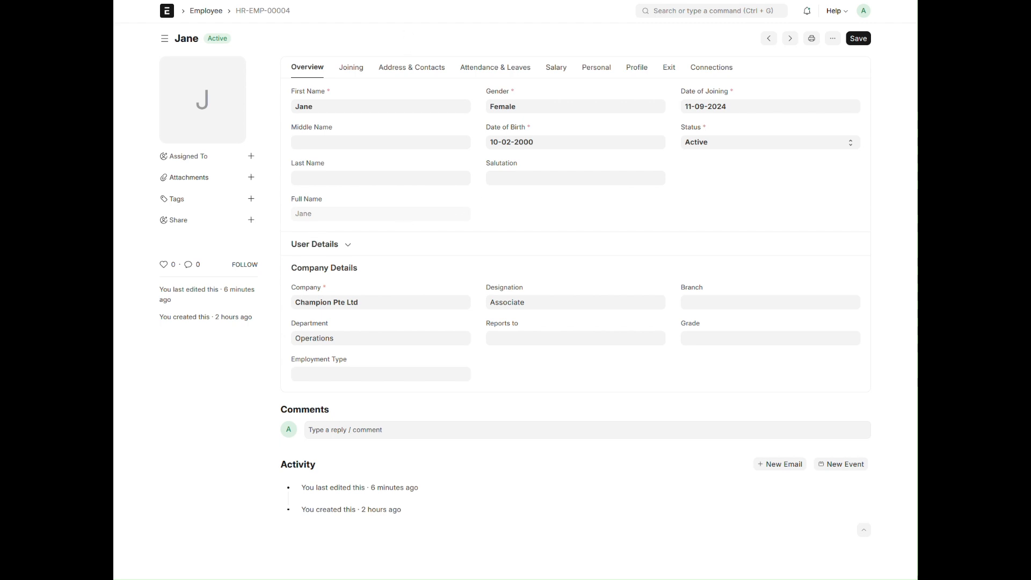
- Create and save a new user through the full form, entering the employee's e-mail address and first name
click(408, 0)
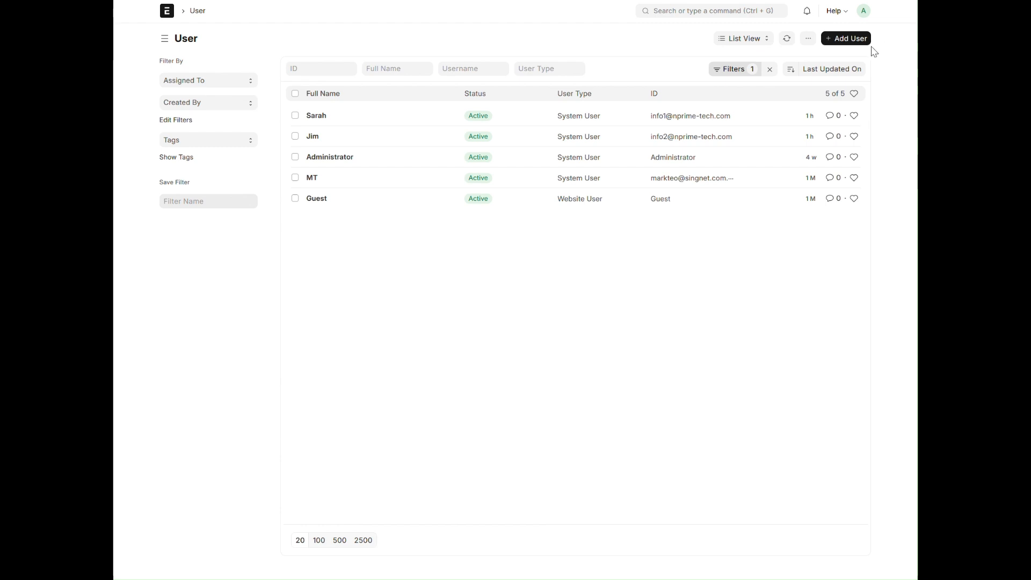
click(854, 39)
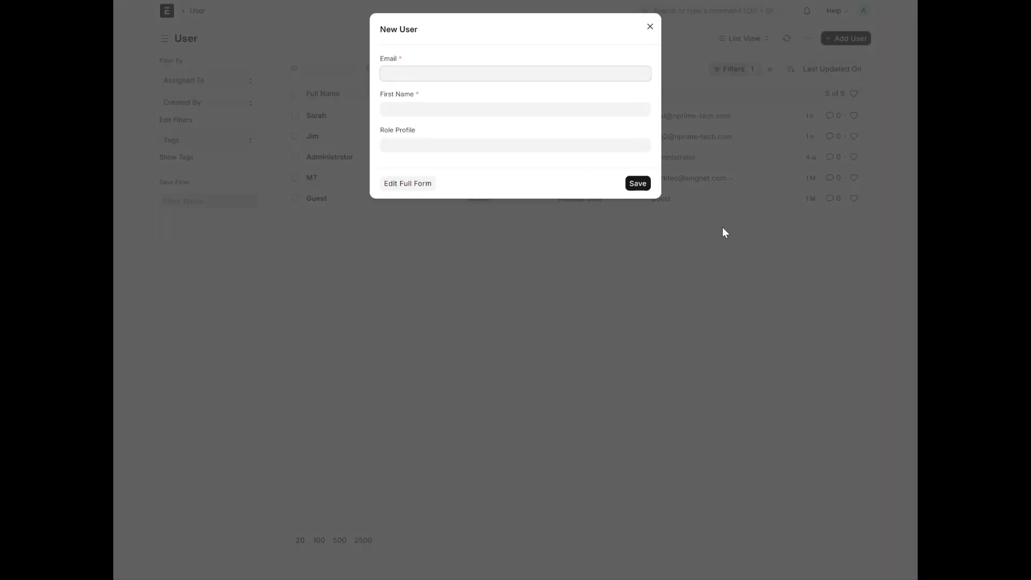
click(414, 182)
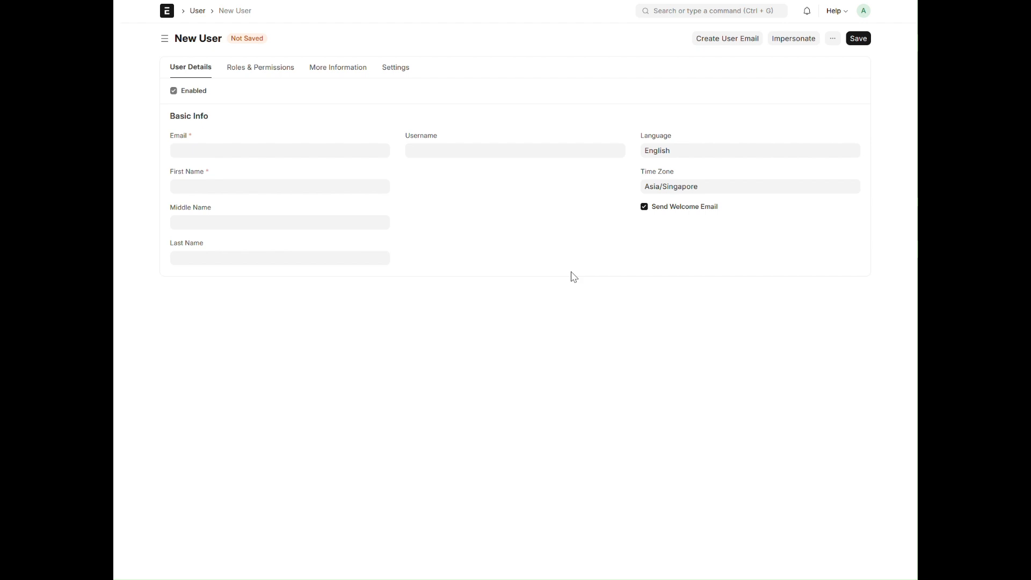
click(222, 155)
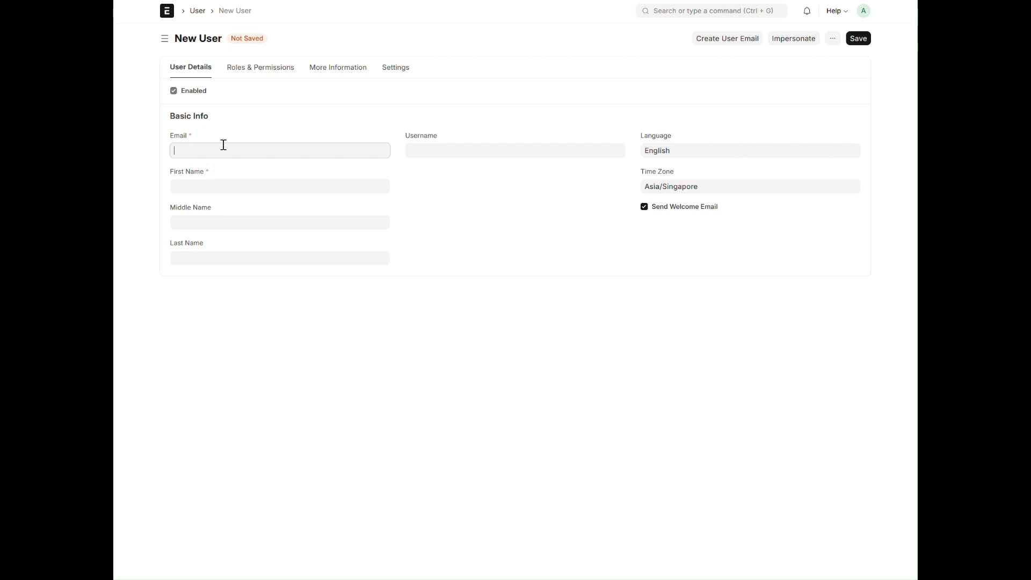
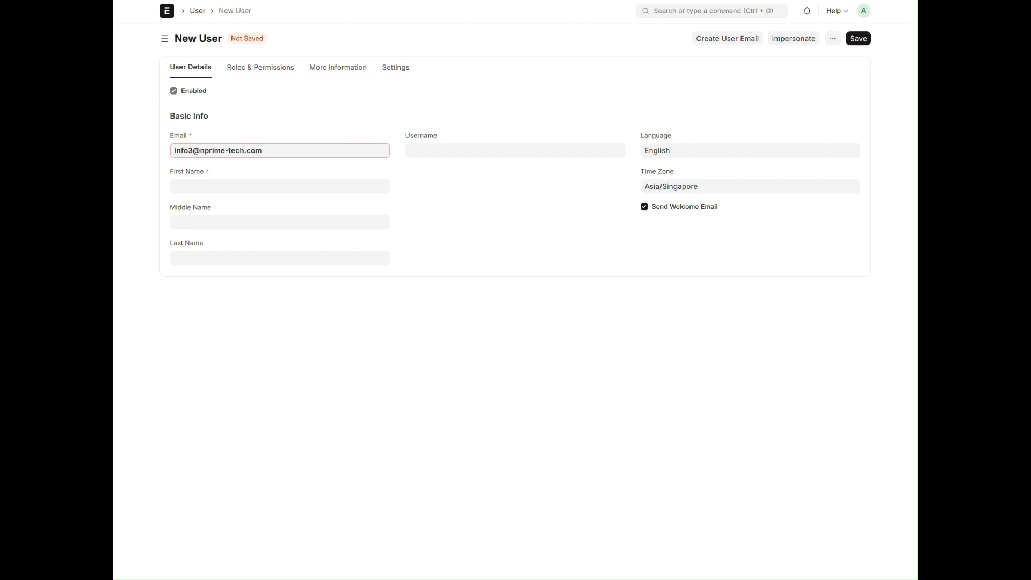
click(298, 186)
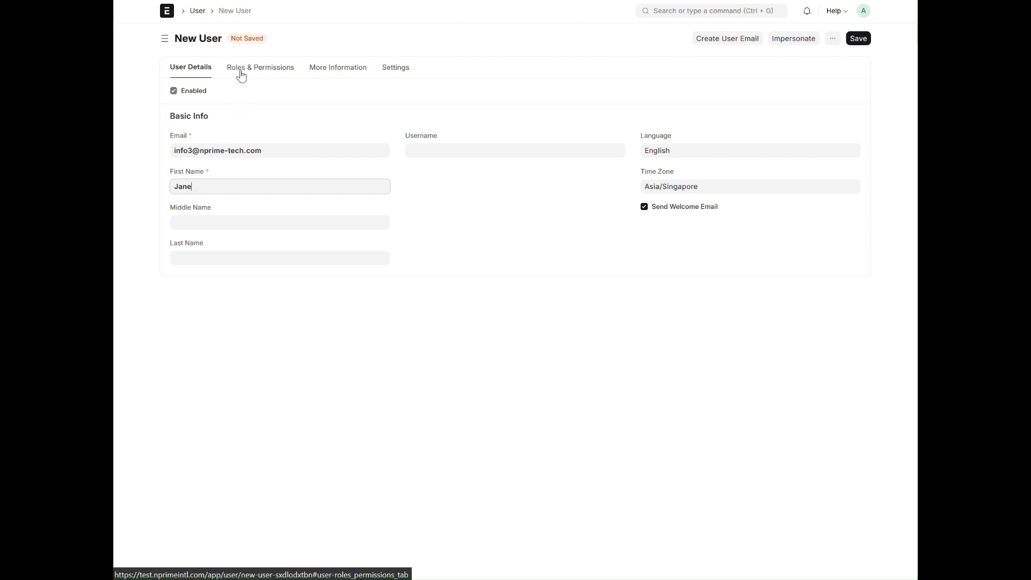
click(858, 38)
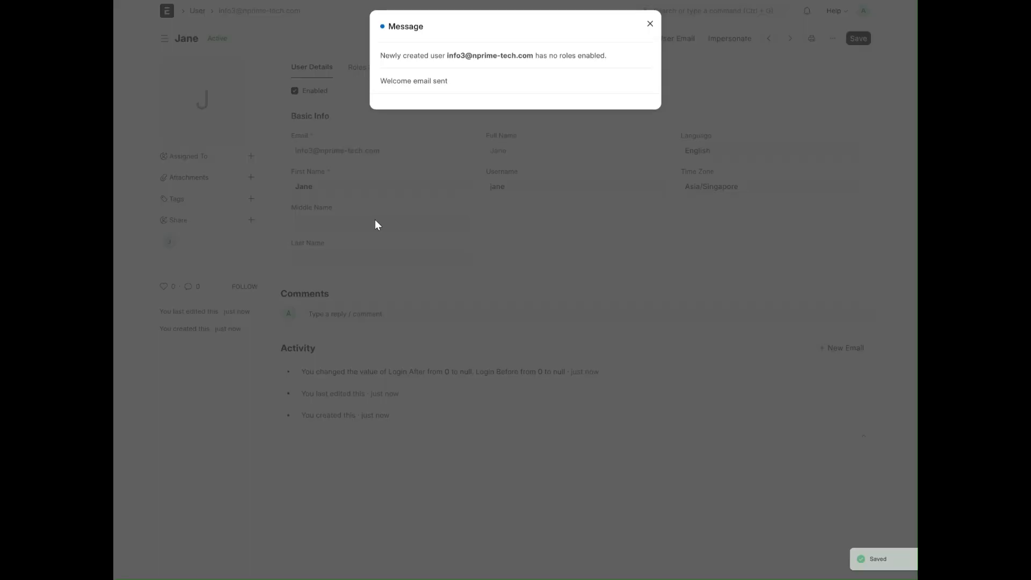
click(649, 27)
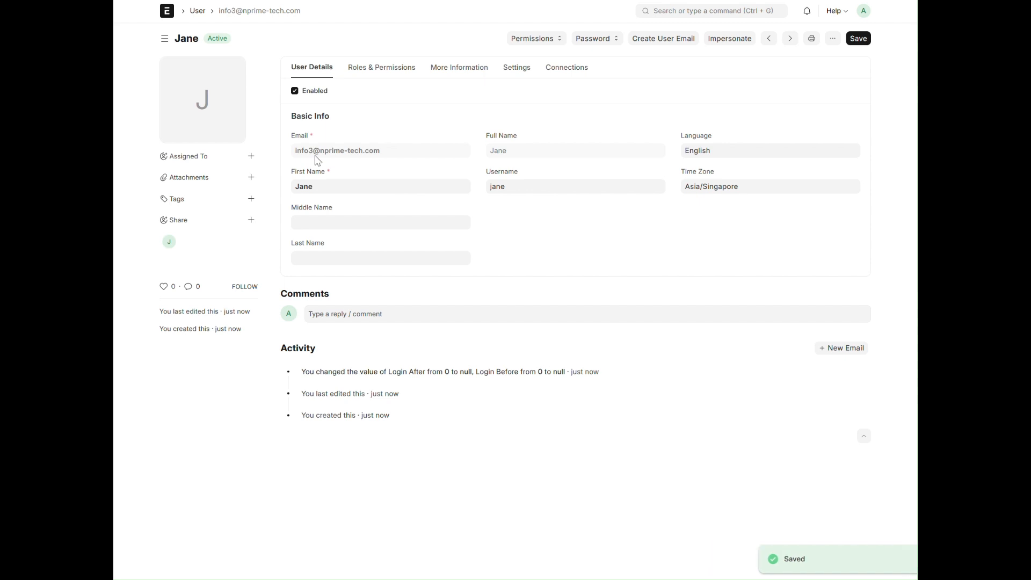
- In the employee record's user details, link the newly created account as the User ID and save the record
key(ctrl+shift+Tab)
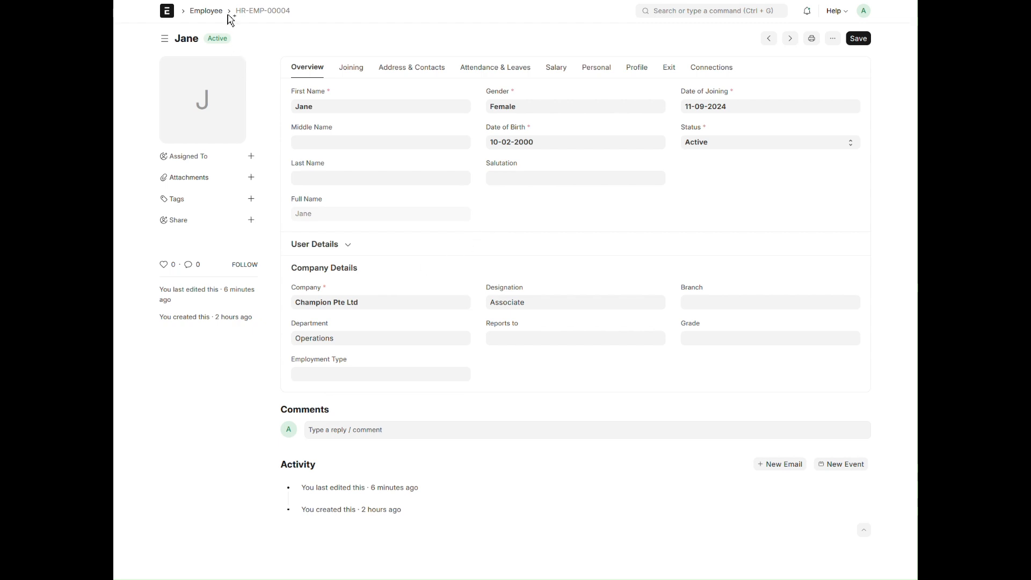
click(350, 247)
click(346, 279)
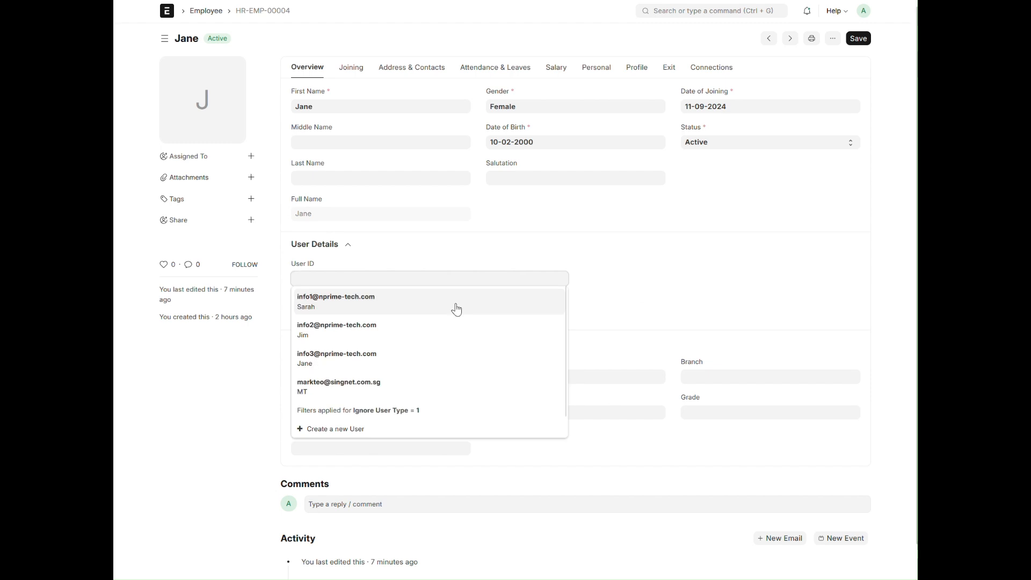
click(341, 358)
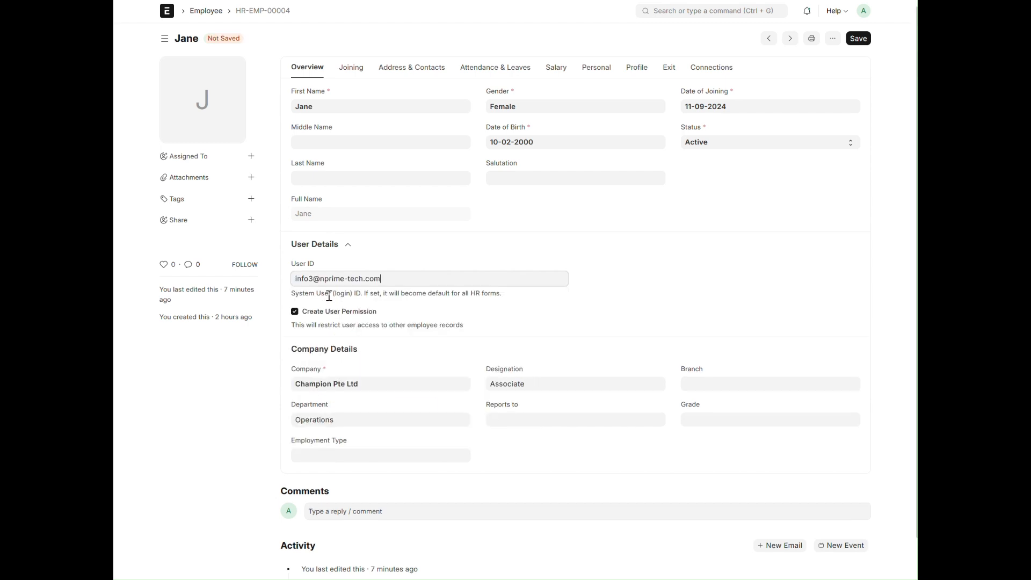
click(858, 38)
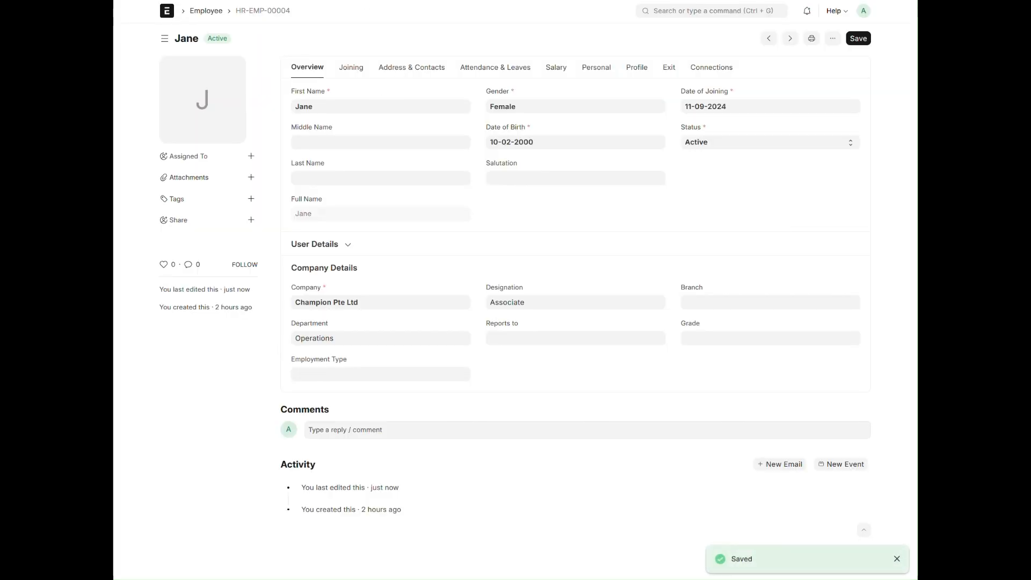
- Add the Employee Self Service role to the new user's roles and save the user record
click(322, 1)
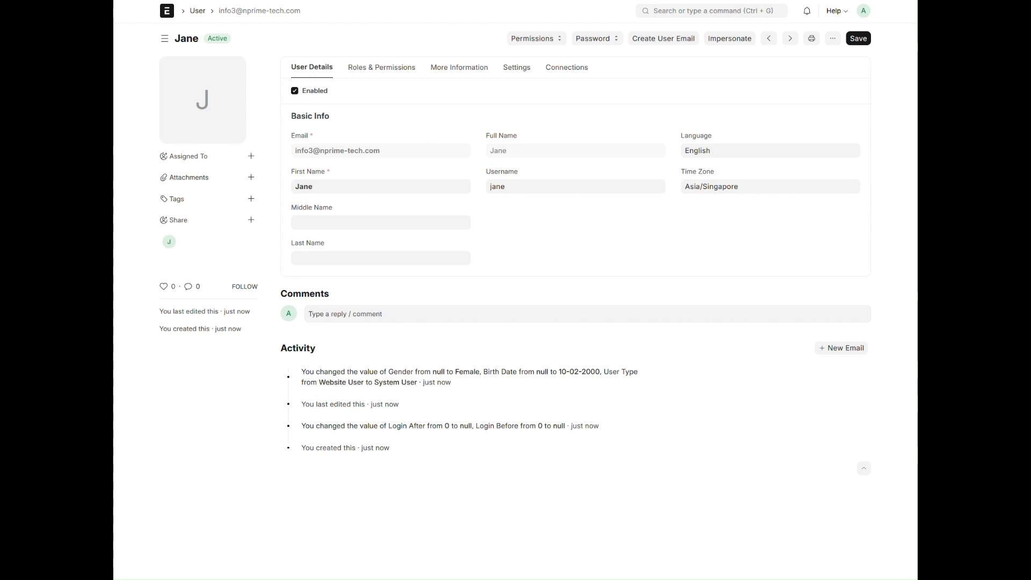
key(alt+Left)
key(ctrl+Tab)
click(382, 68)
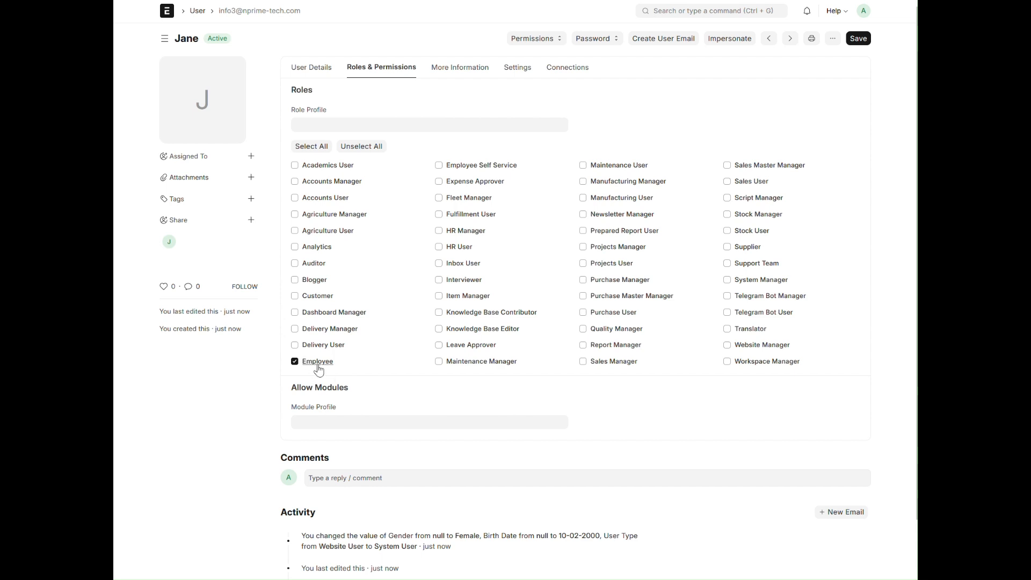
click(440, 166)
scroll(703, 404, down, 1)
scroll(864, 161, up, 1)
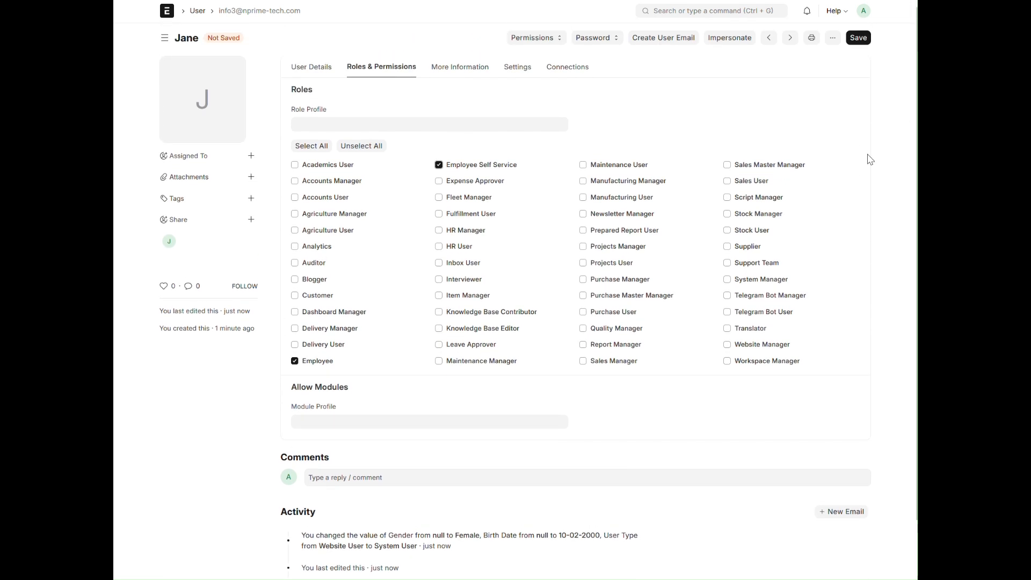
click(858, 38)
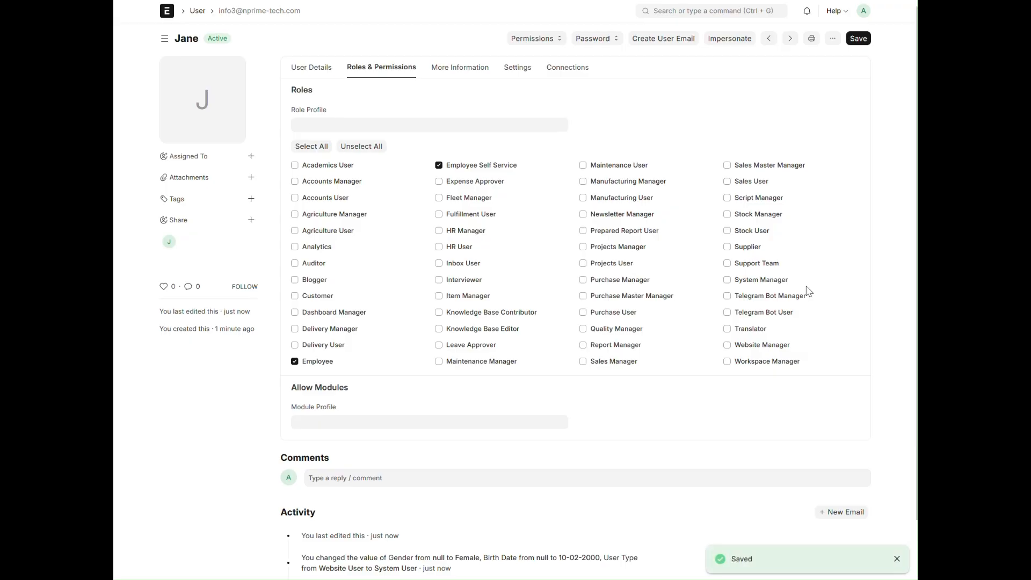
scroll(556, 438, down, 1)
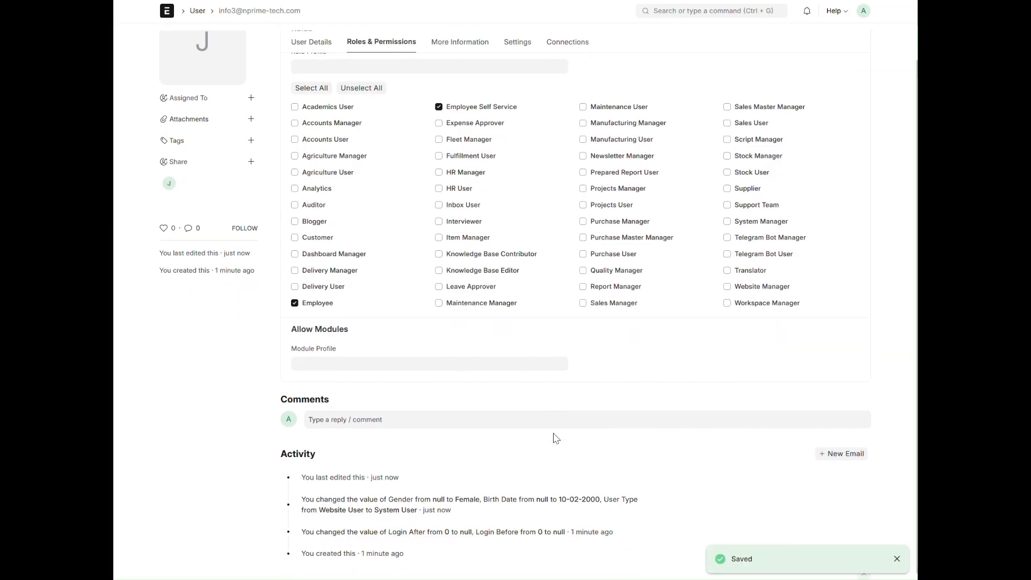
- Switch to Outlook, open the Welcome to Champion Pte Ltd e-mail for the new account, and follow its Complete Registration link
click(316, 39)
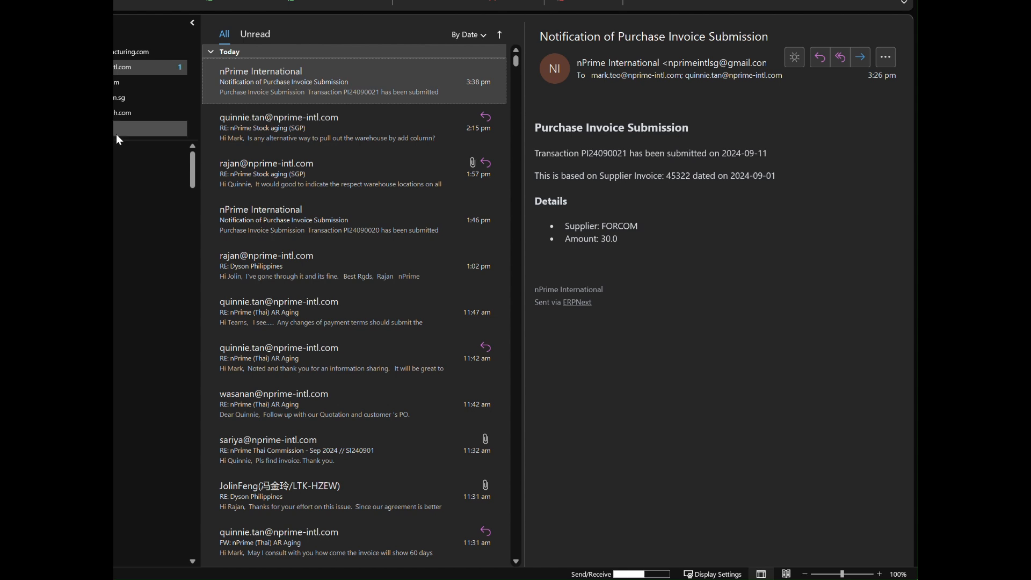
click(145, 112)
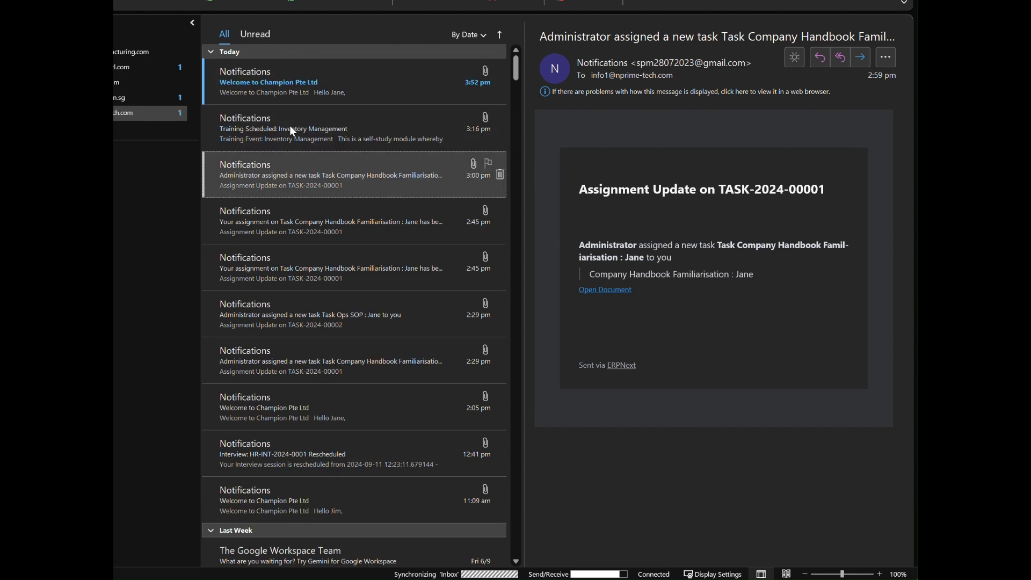
click(282, 86)
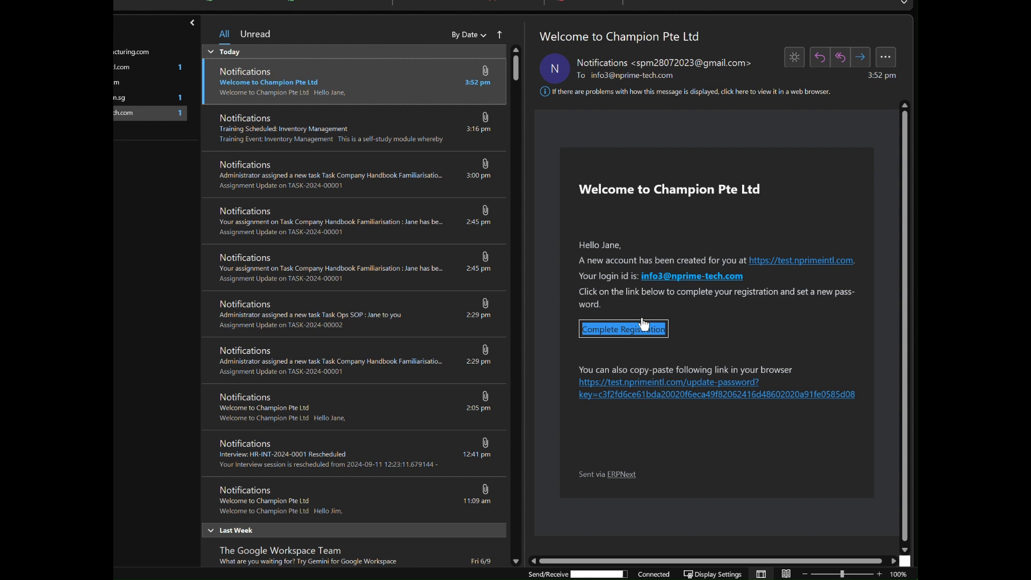
click(637, 335)
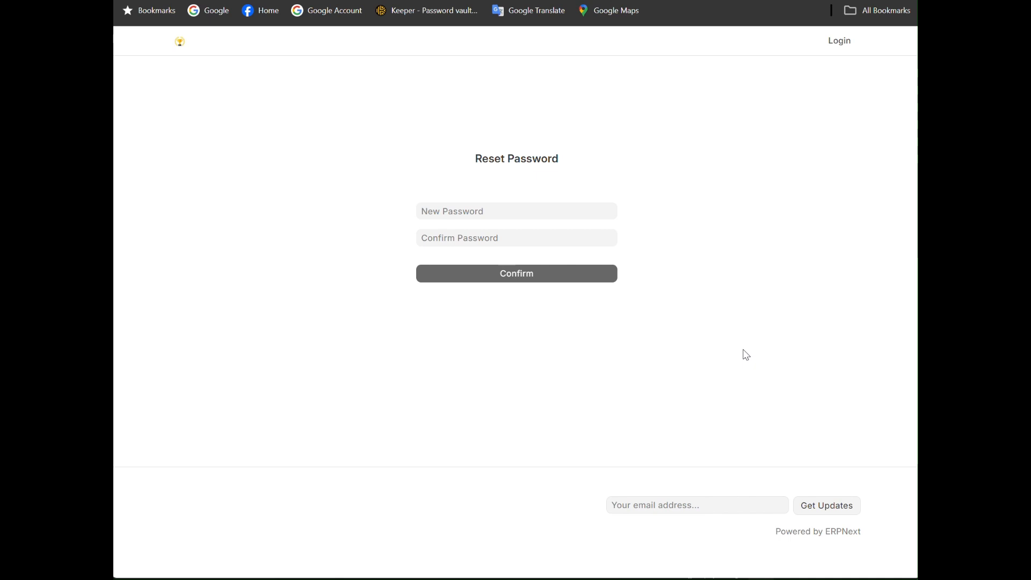
- Enter and confirm a new account password on the Reset Password page, submit it and dismiss the message
click(460, 210)
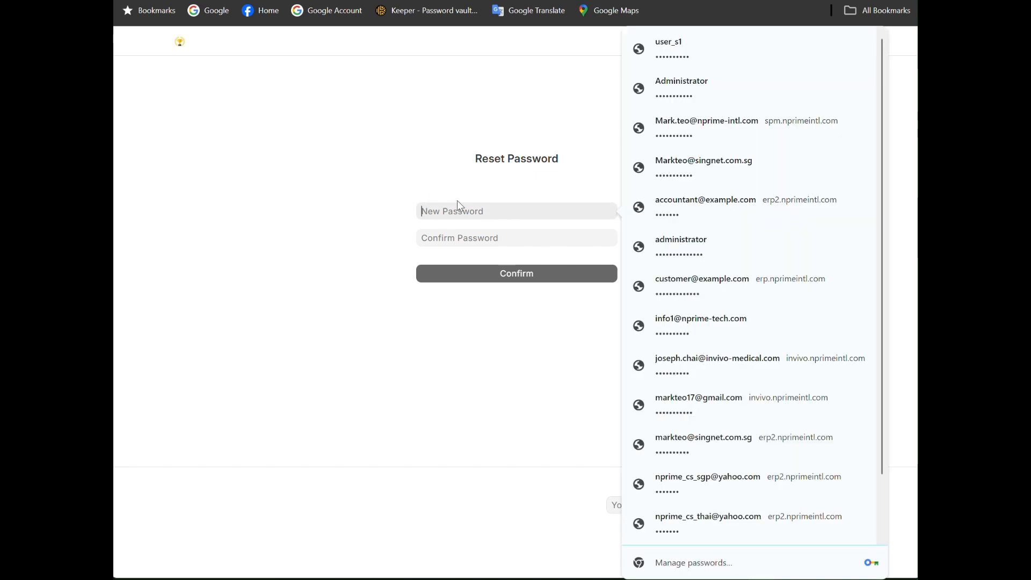
text(••••)
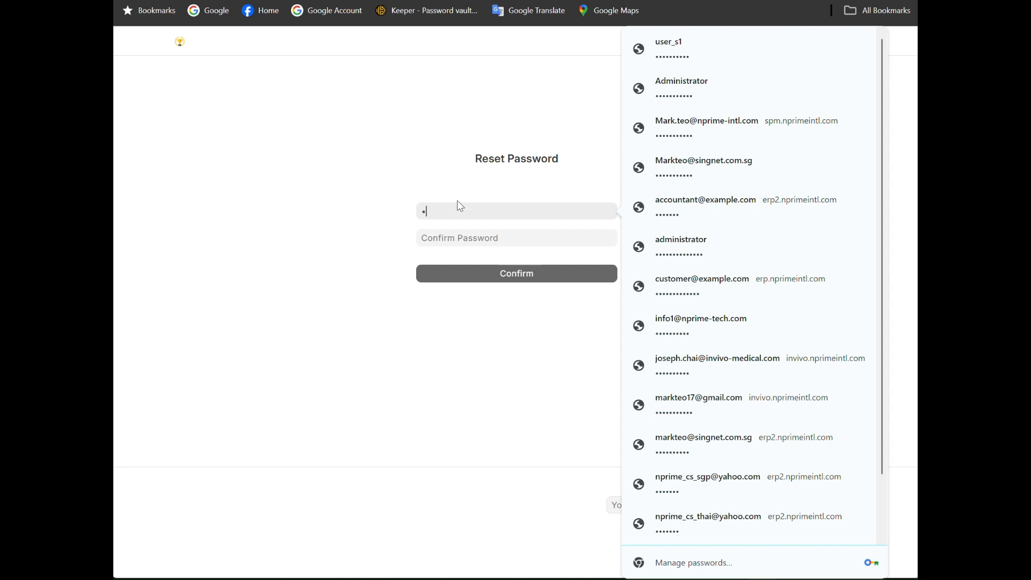
text(•••)
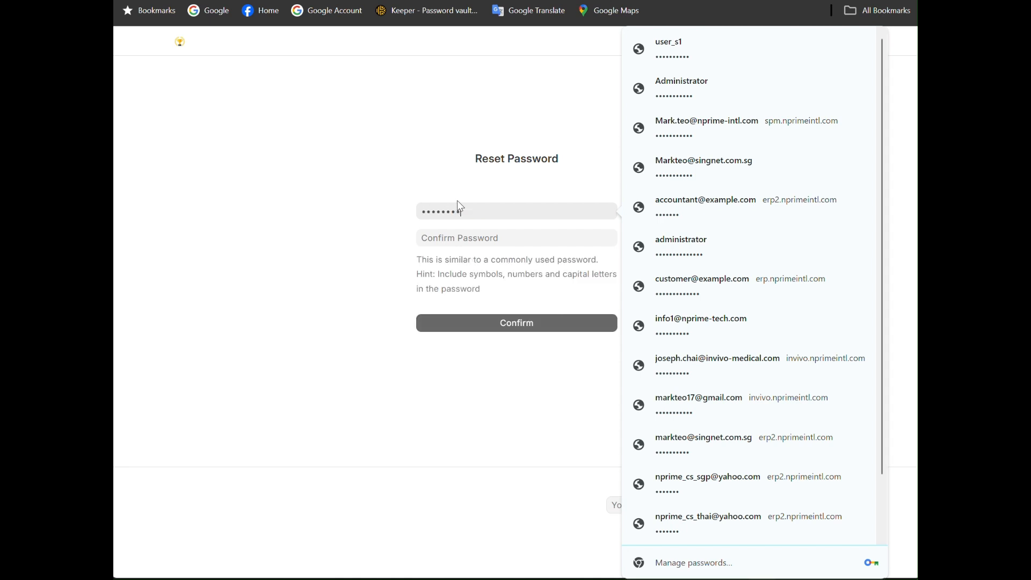
text(••)
key(Tab)
text(••••)
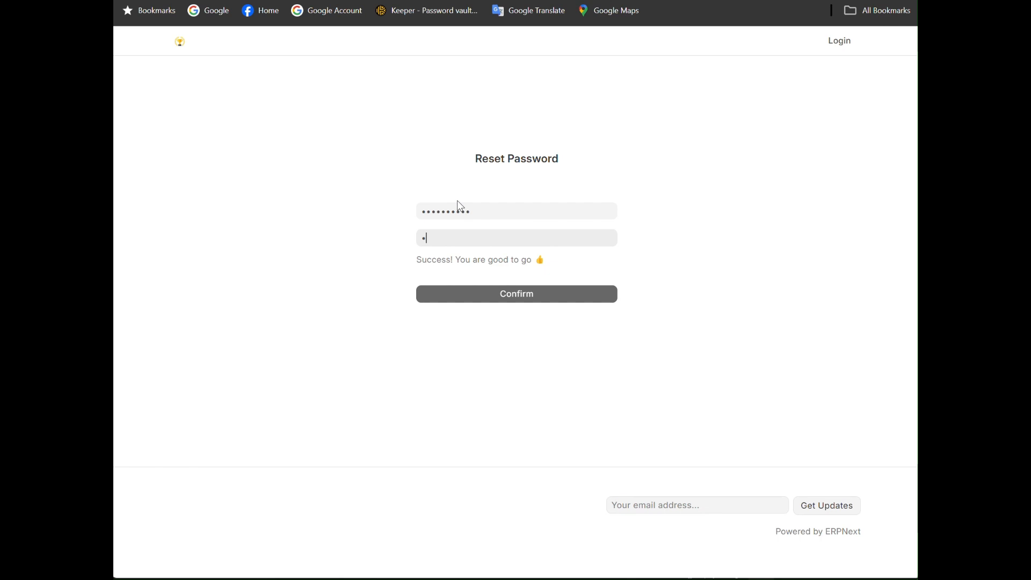
text(••••••)
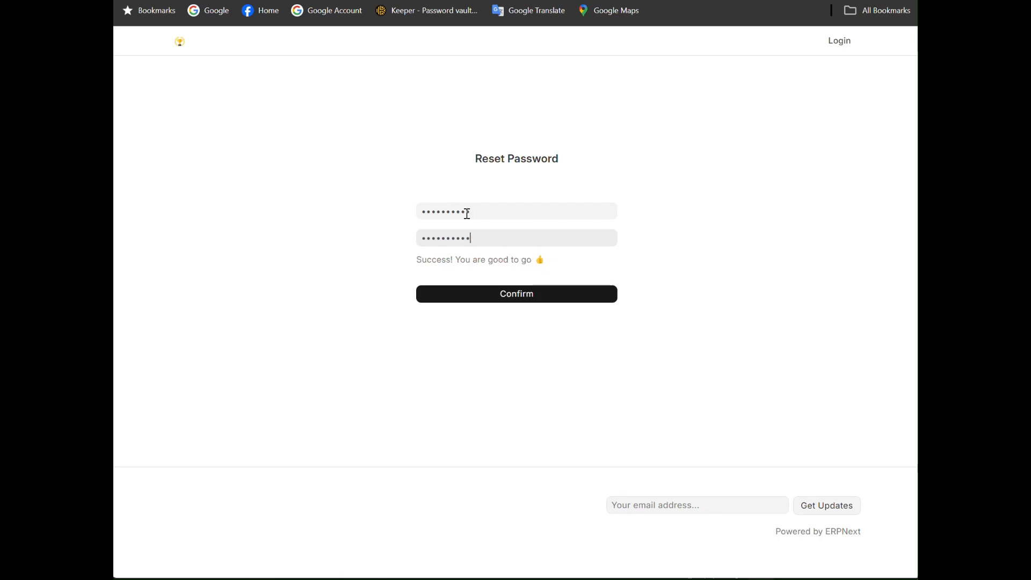
click(540, 299)
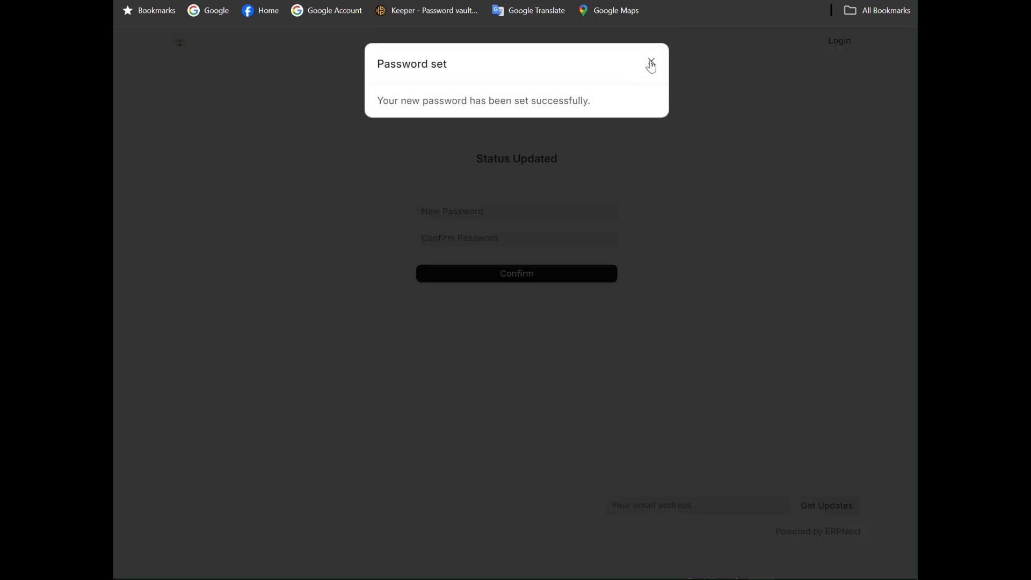
click(651, 63)
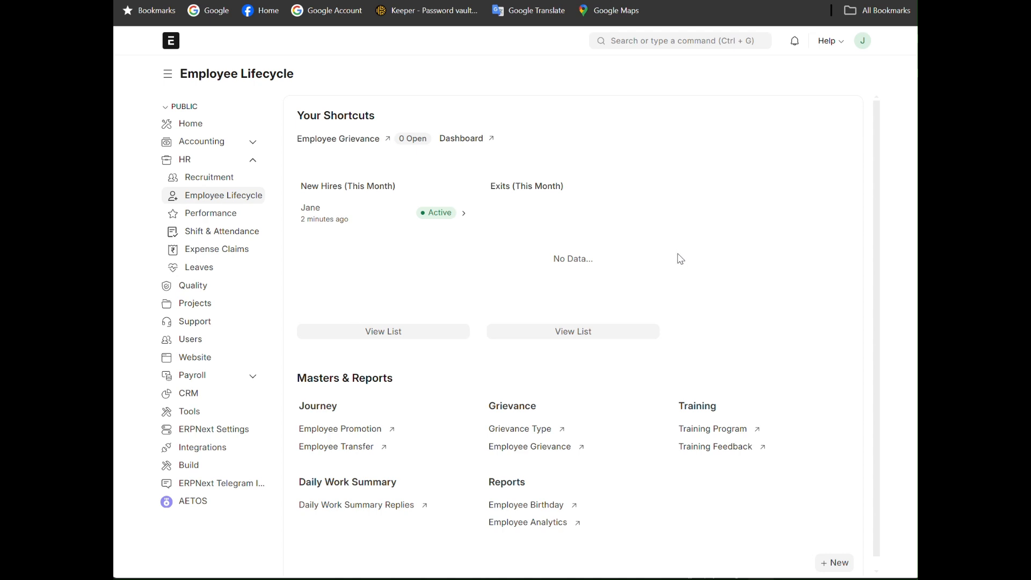
- Examine the Recruitment, Employee Lifecycle and HR workspaces and the employee list available to the new user, and return to Home
click(206, 185)
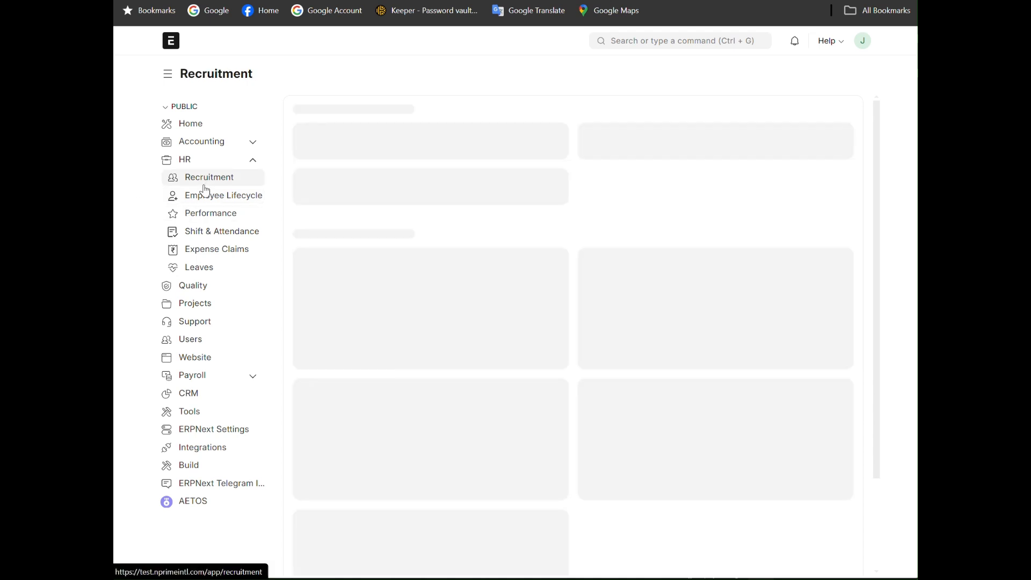
click(209, 203)
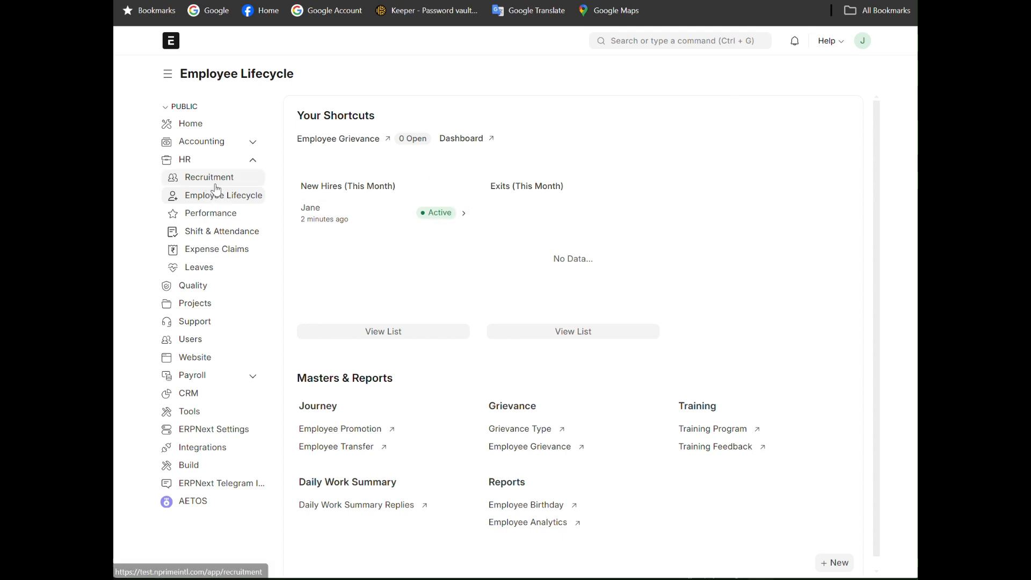
click(193, 161)
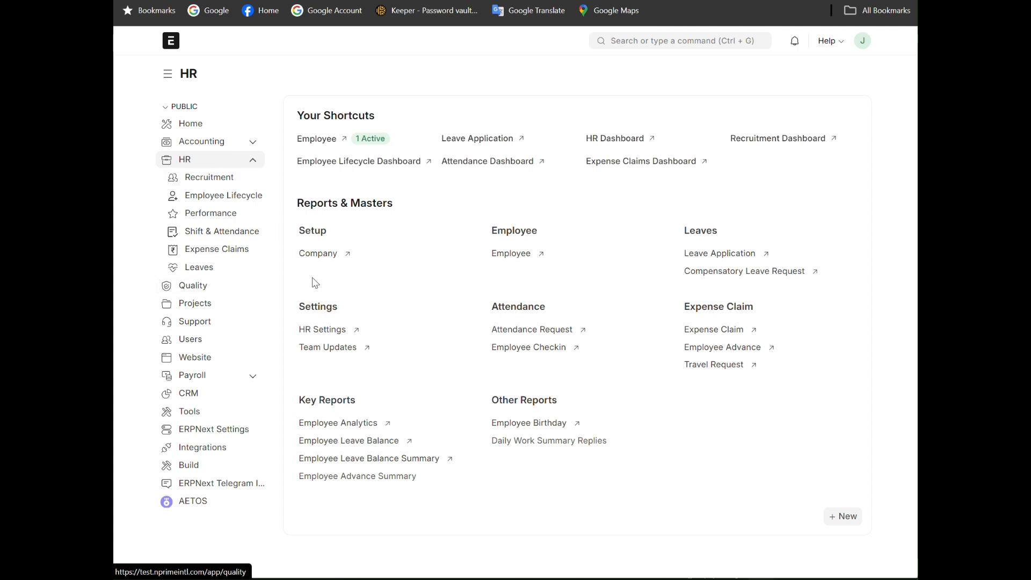
click(497, 254)
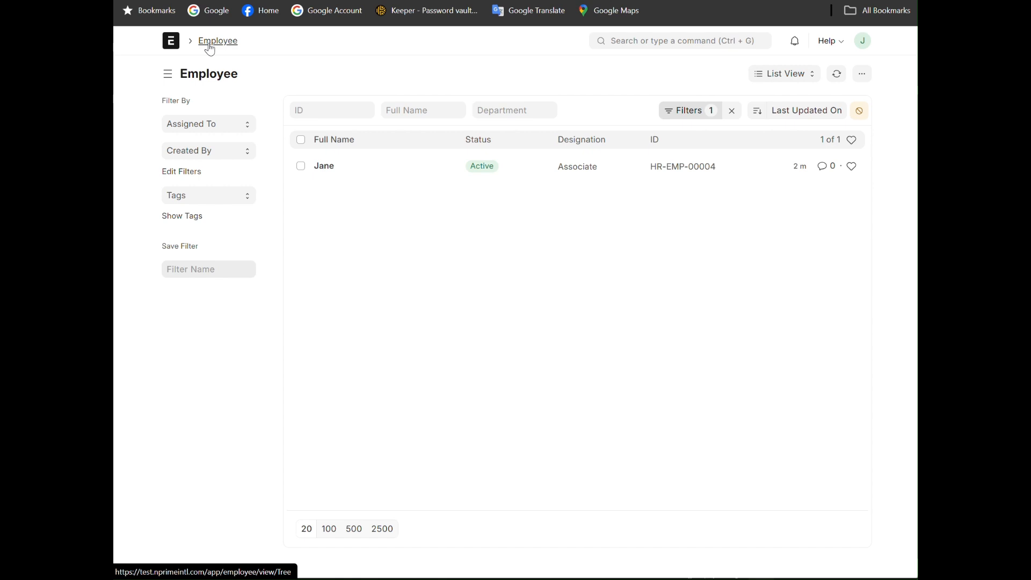
click(172, 43)
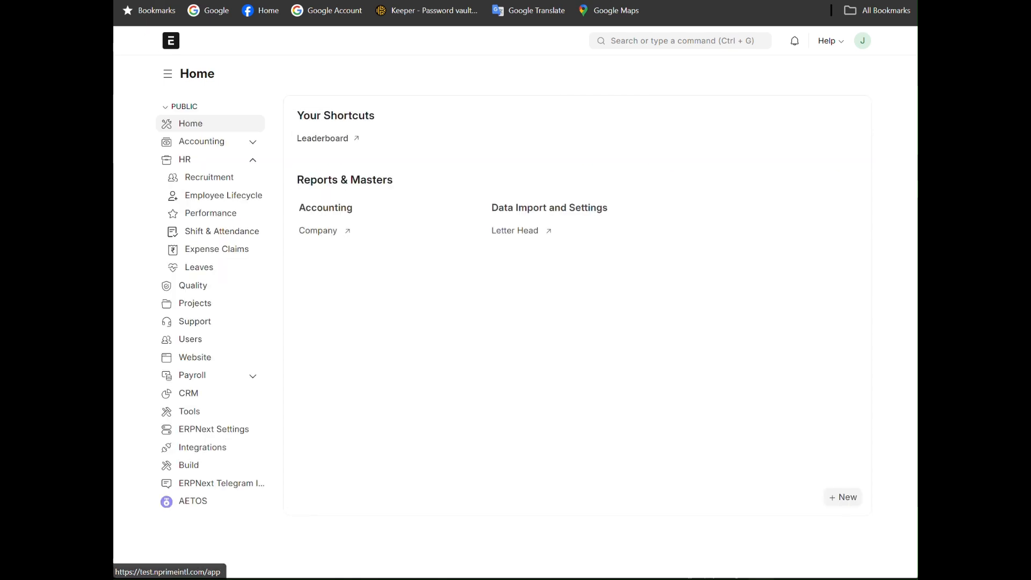
- Reload the new user's record, clear all allowed modules, allow only HR, and save the record
key(F5)
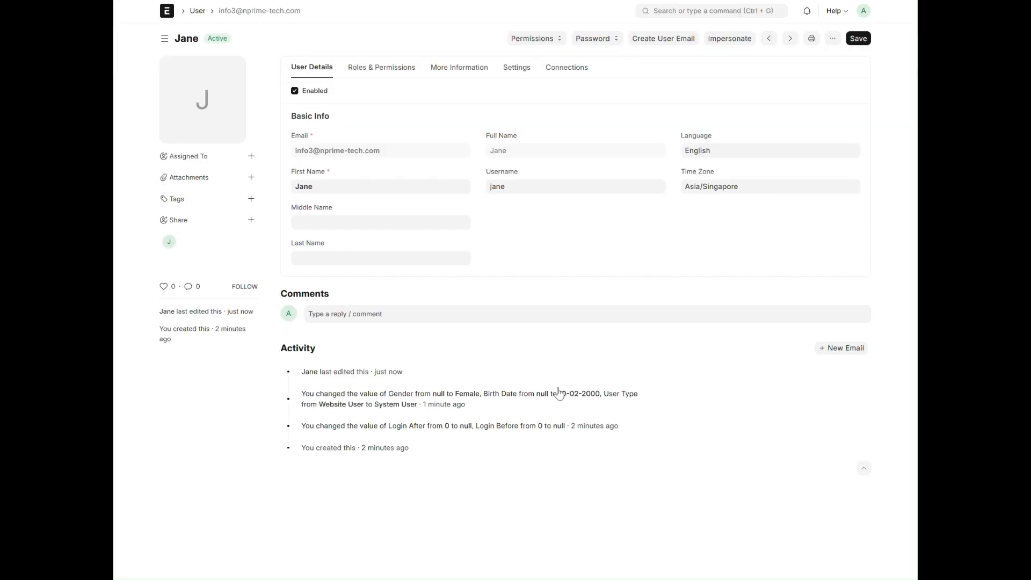
key(F5)
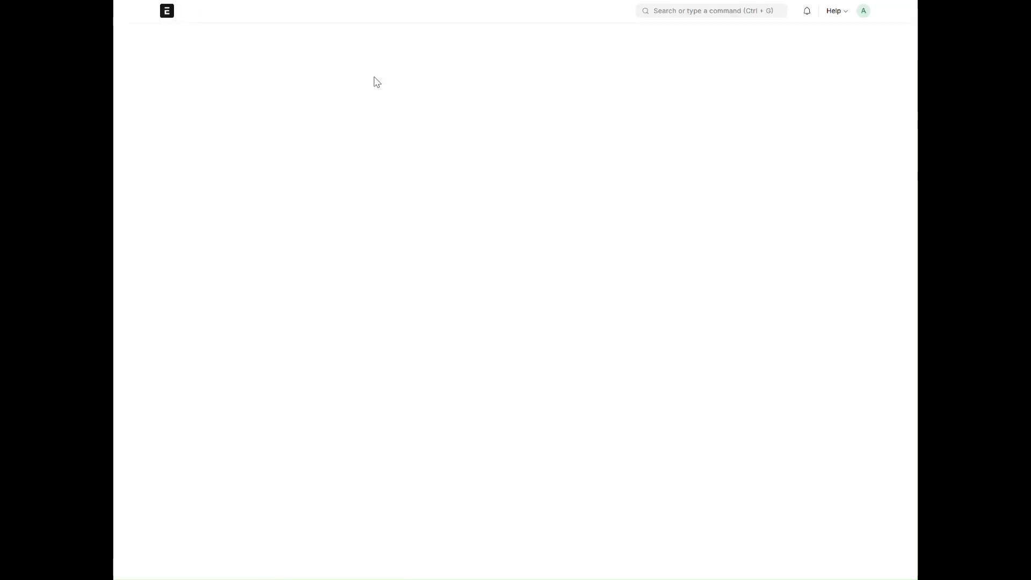
click(376, 75)
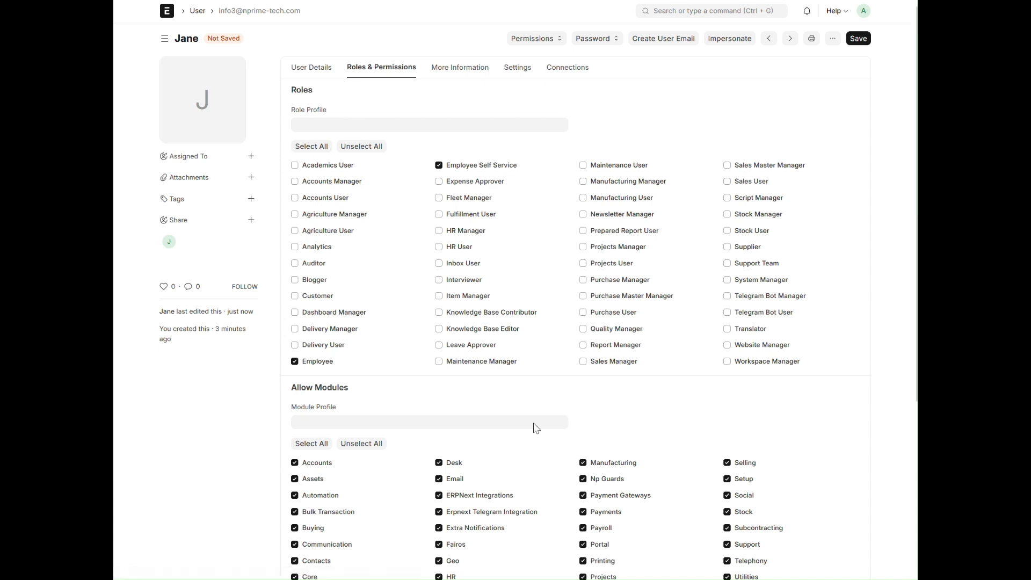
click(375, 445)
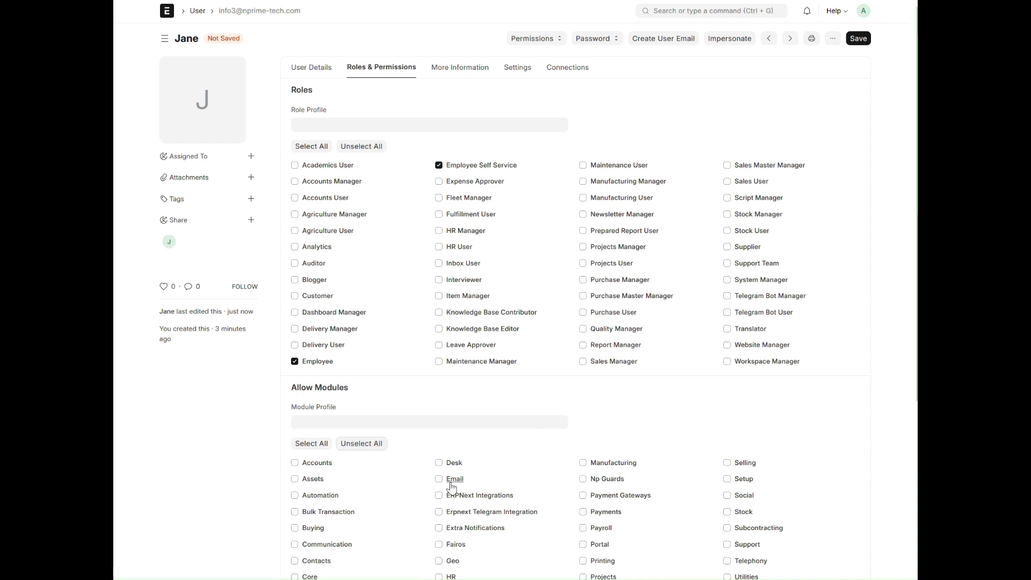
scroll(698, 445, down, 3)
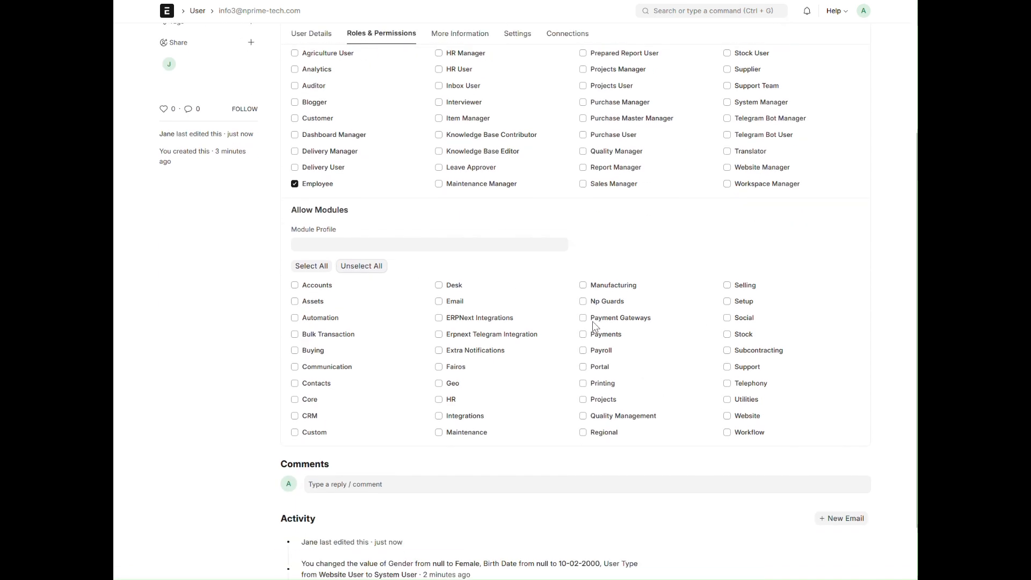
click(439, 400)
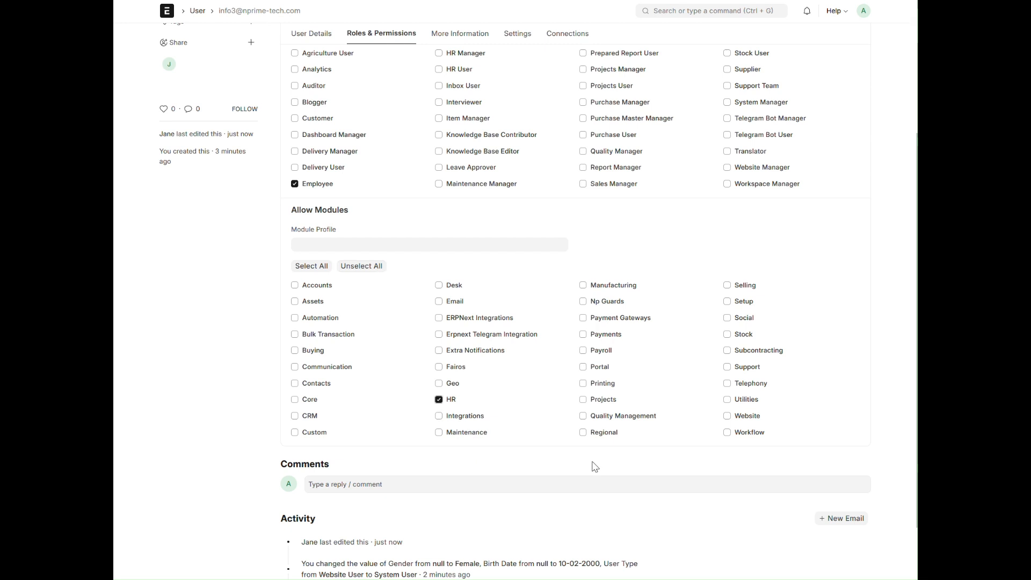
scroll(862, 226, up, 3)
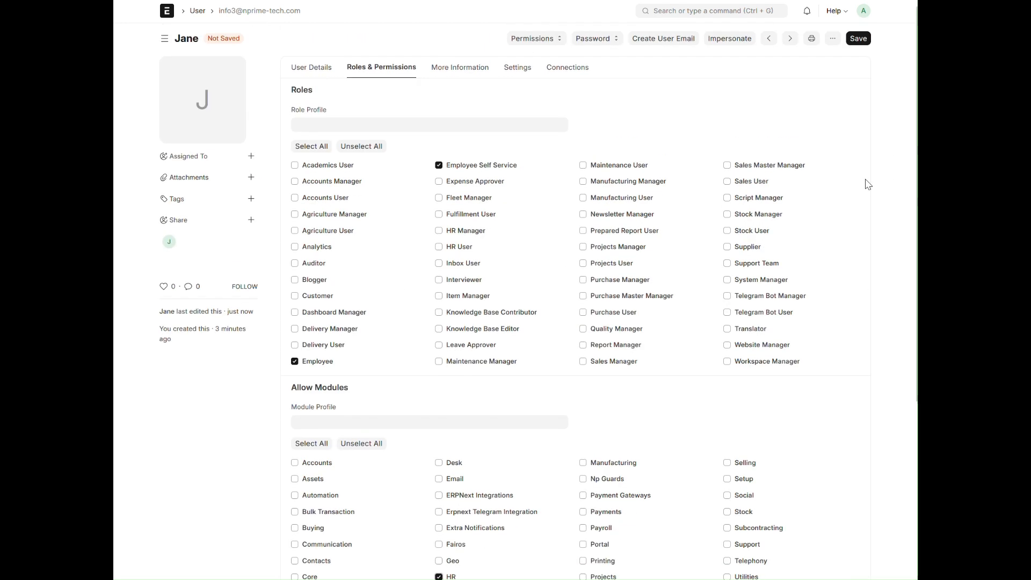
click(858, 38)
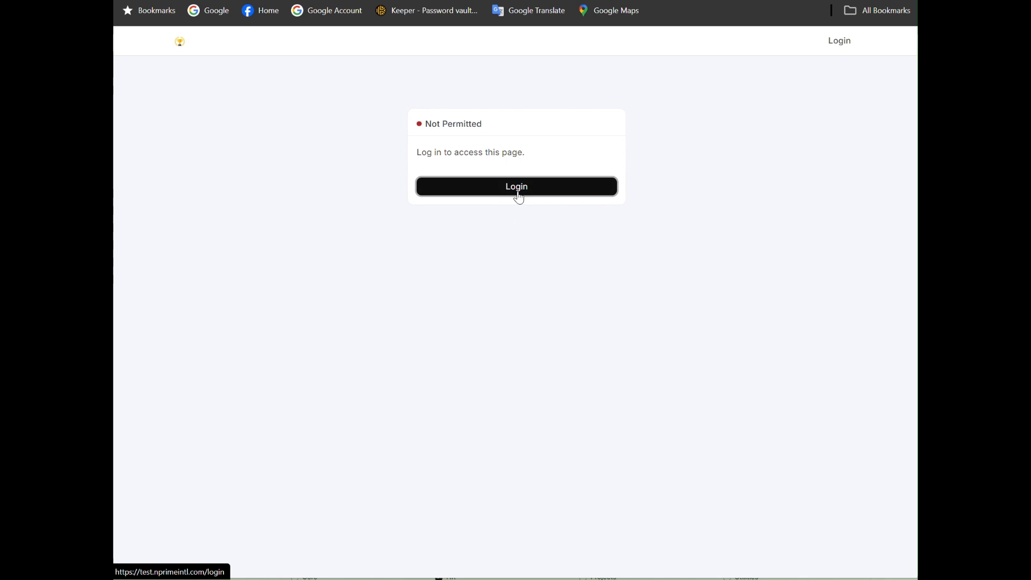
- Open the login page in the new user's session, set a new account password in the user record's settings, and save
click(518, 194)
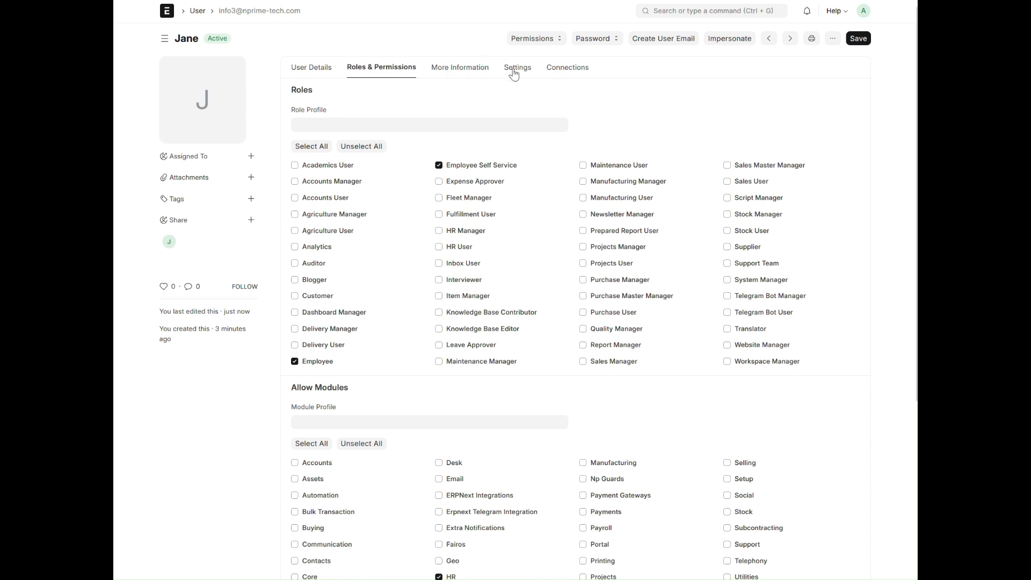
click(514, 69)
click(332, 115)
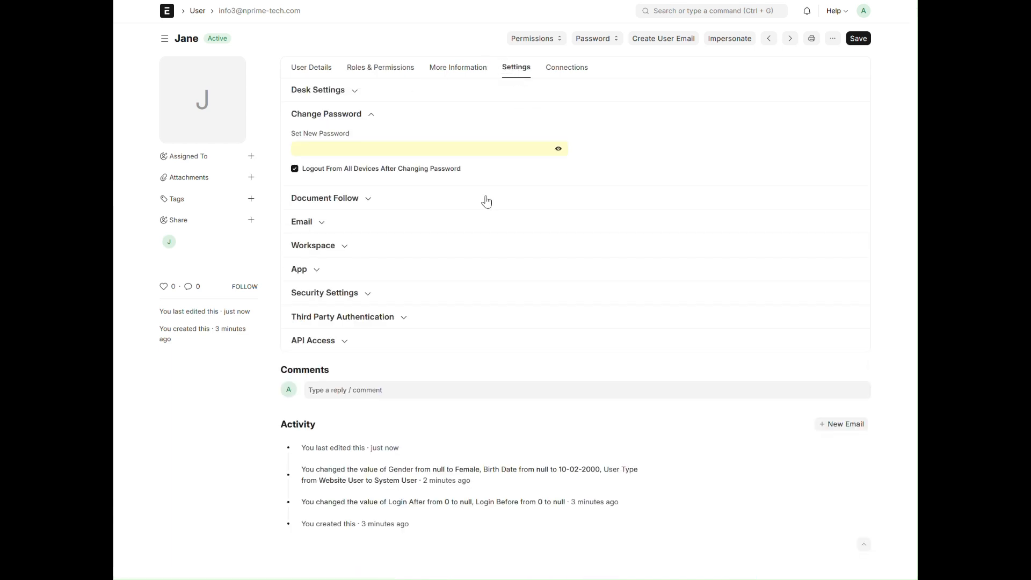
click(407, 151)
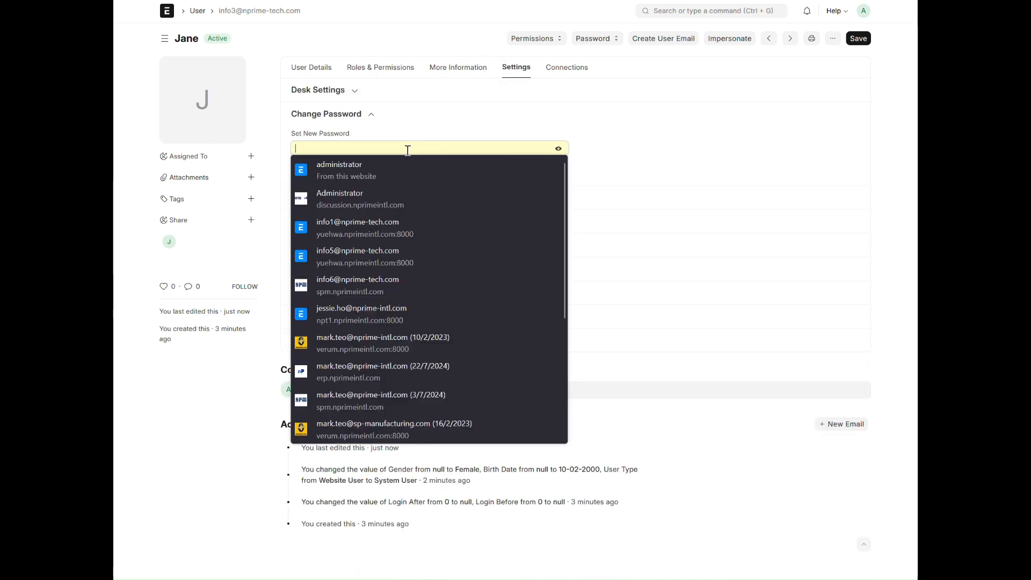
text(a)
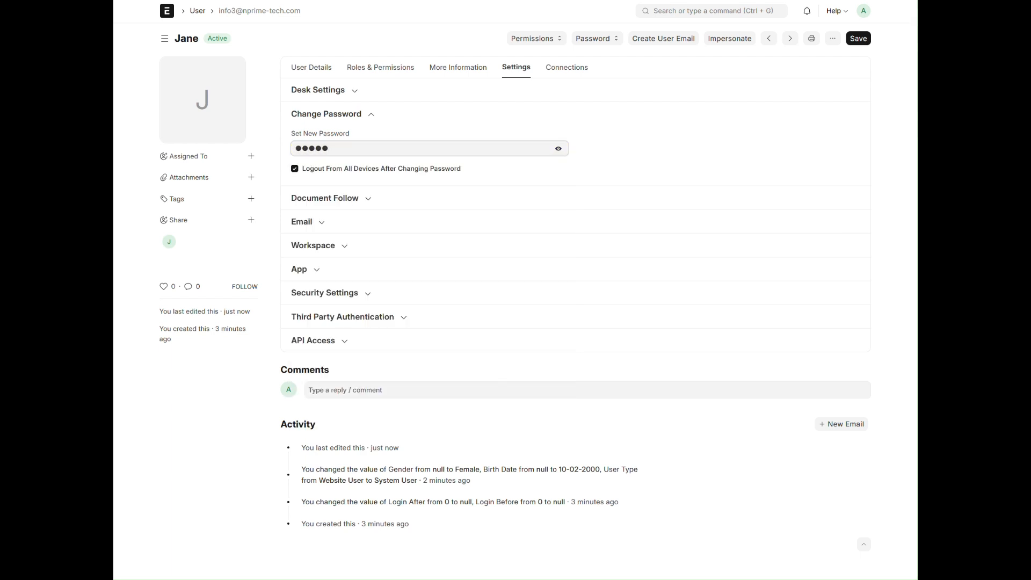
text(a)
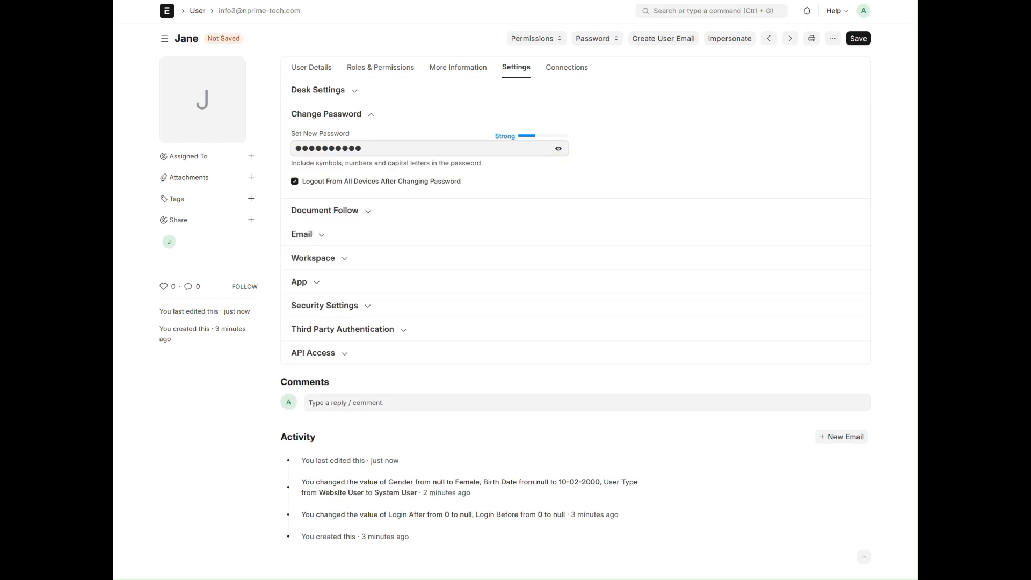
click(858, 38)
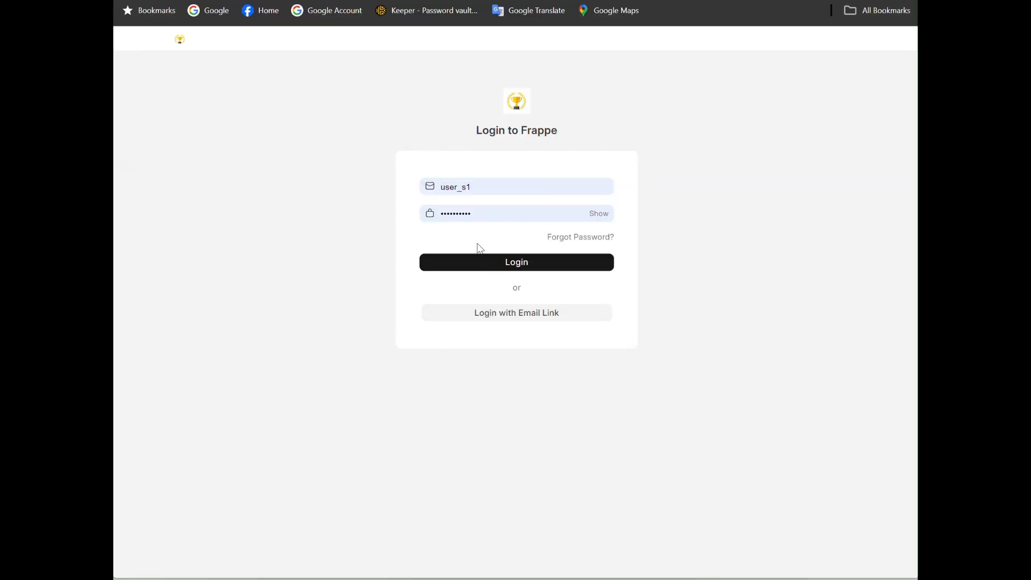
- Log in with the new user's e-mail and account password, and dismiss the save-password offer and the Not found message
double_click(485, 187)
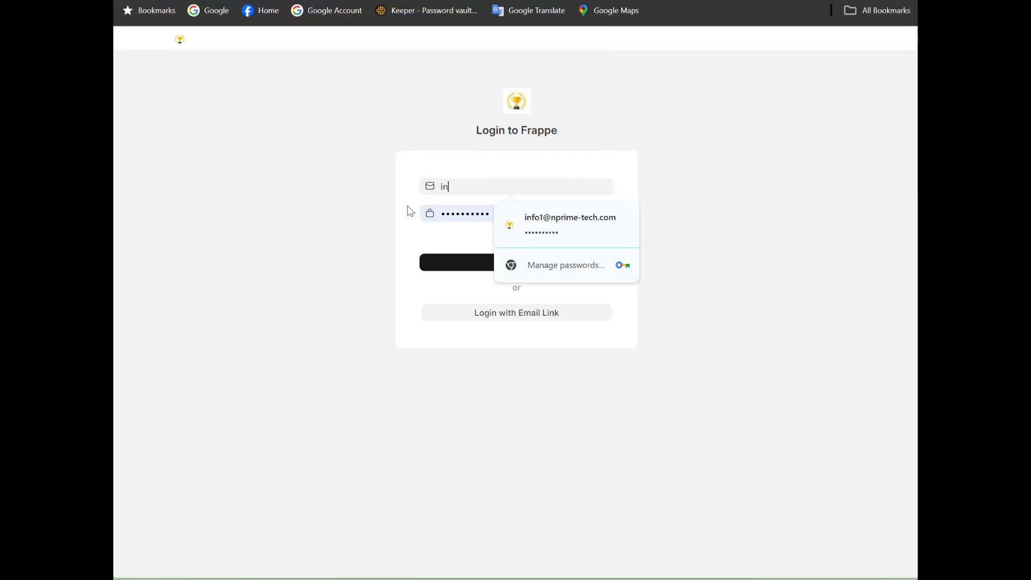
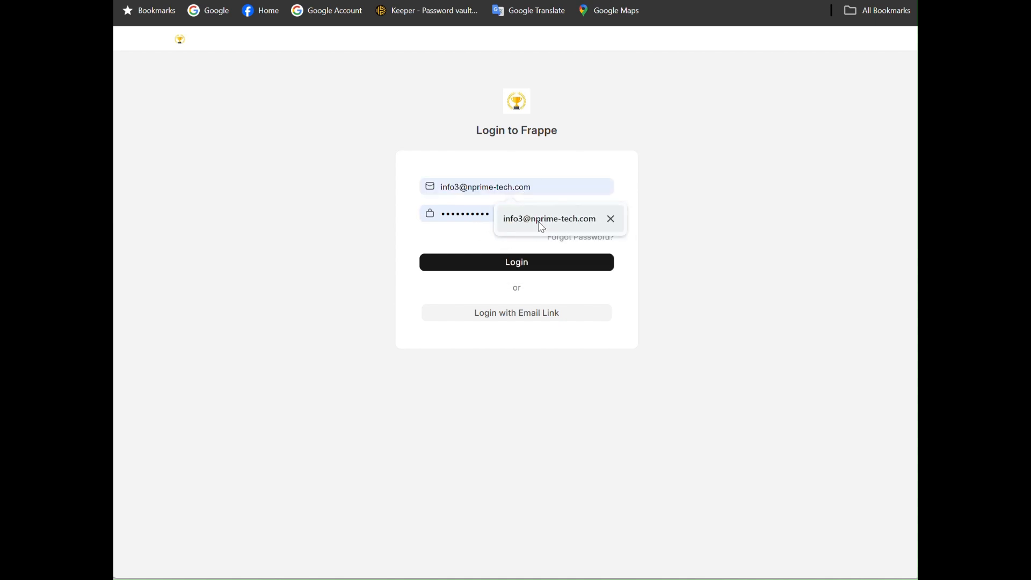
click(538, 220)
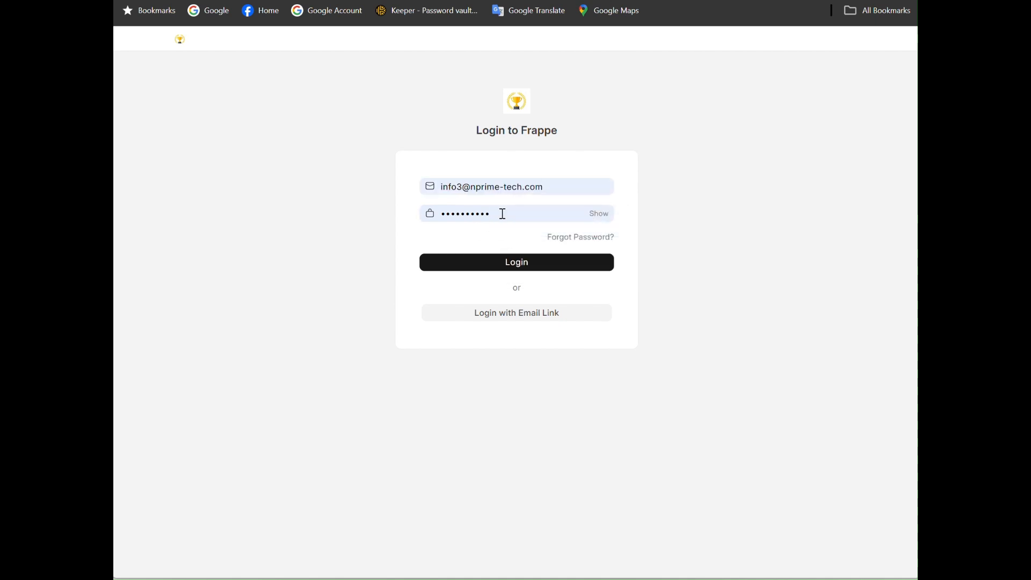
drag(502, 213, 413, 217)
text(••••)
click(513, 269)
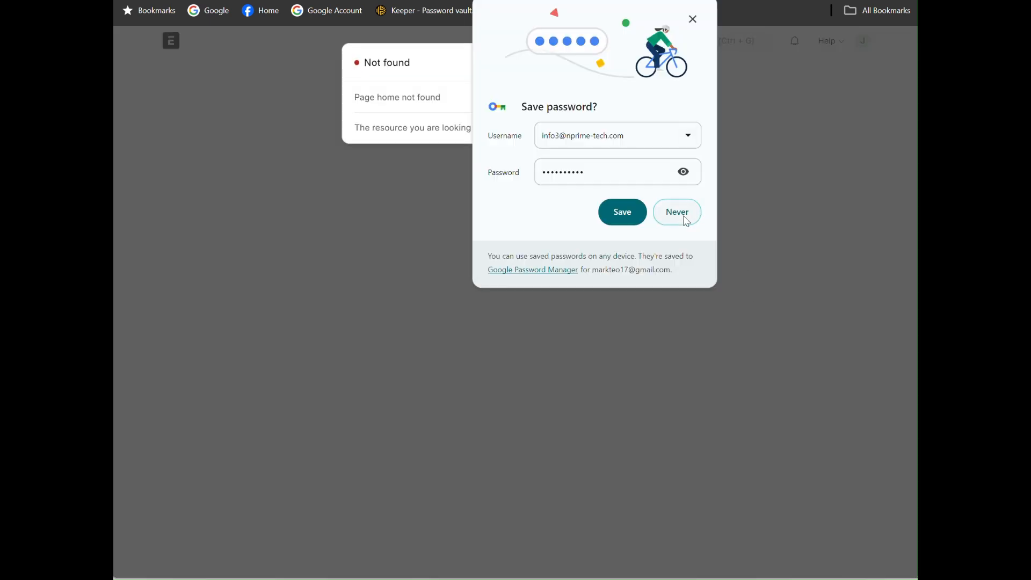
click(692, 19)
click(680, 61)
- Open the new user's home workspace and examine the Recruitment and Employee Lifecycle workspaces available under HR
click(171, 42)
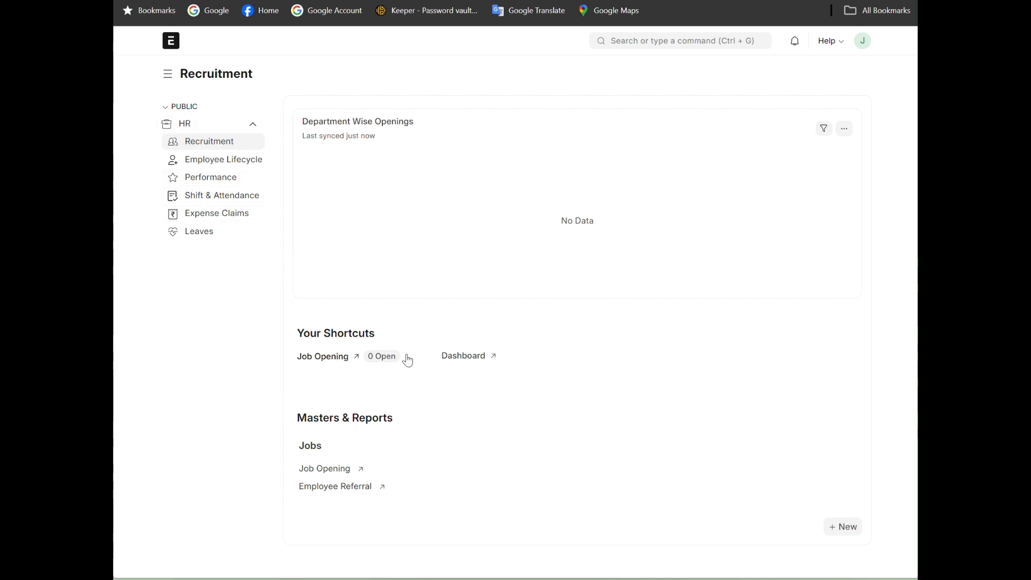
click(215, 165)
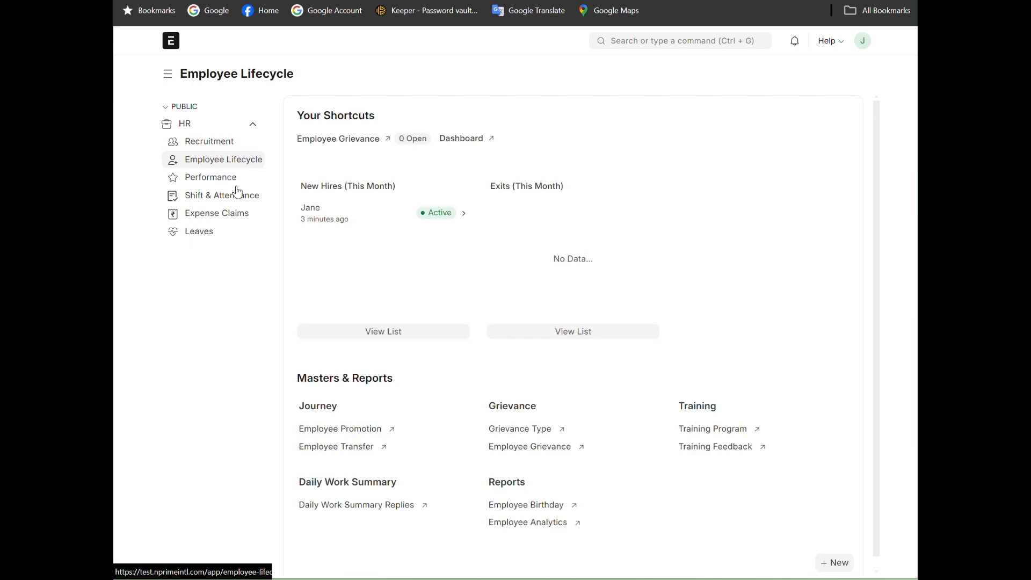
click(208, 141)
click(214, 159)
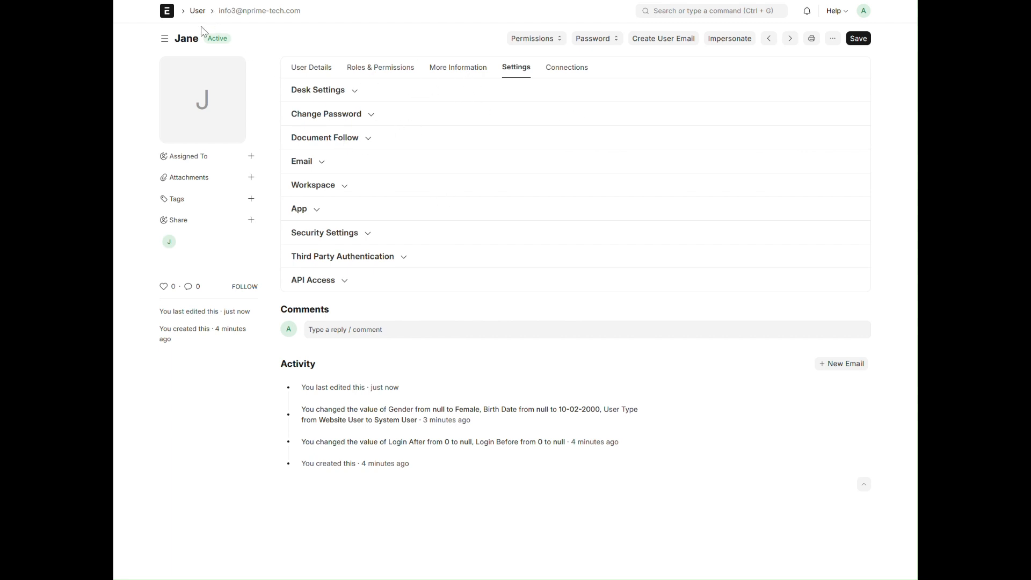
- Return to the administrator session and review the Ops Associate employee onboarding template from Employee Lifecycle, including its employee grade and activities
click(166, 12)
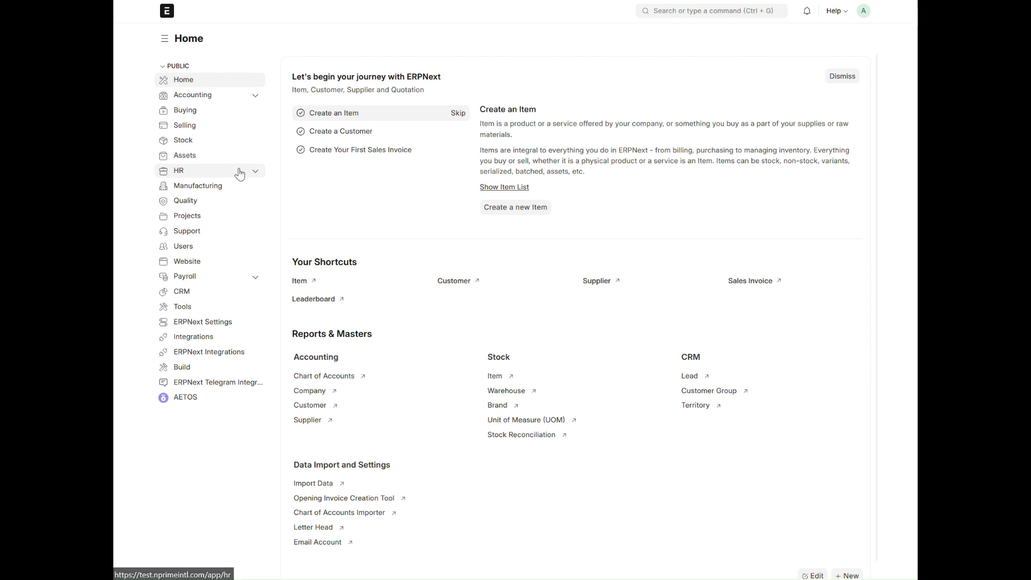
click(256, 173)
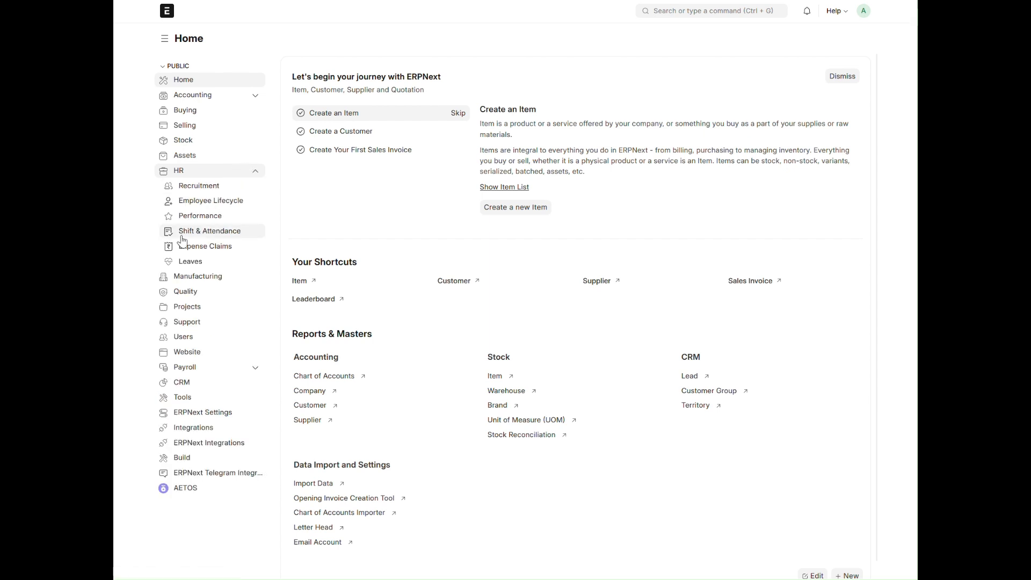
click(203, 201)
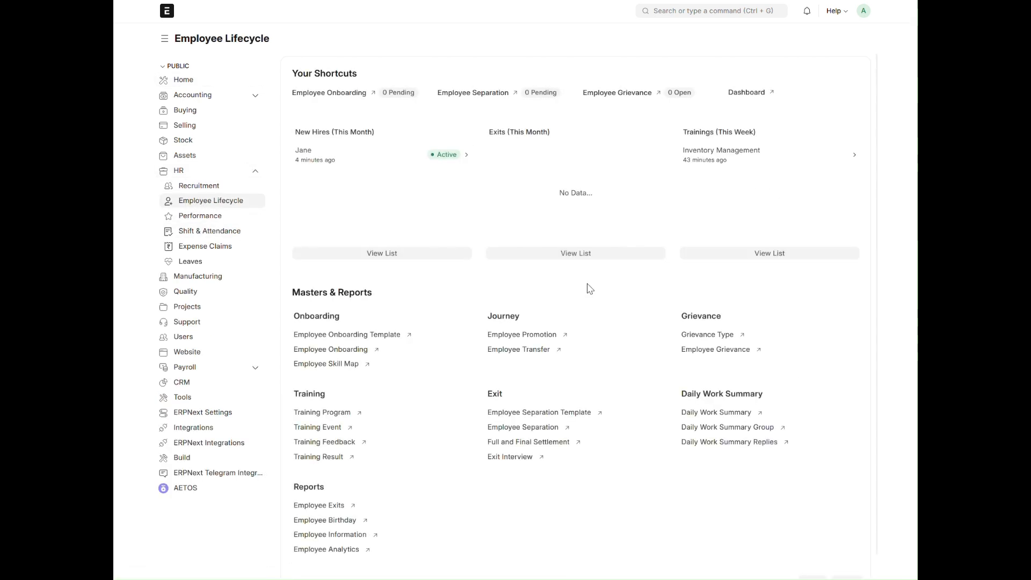
click(355, 339)
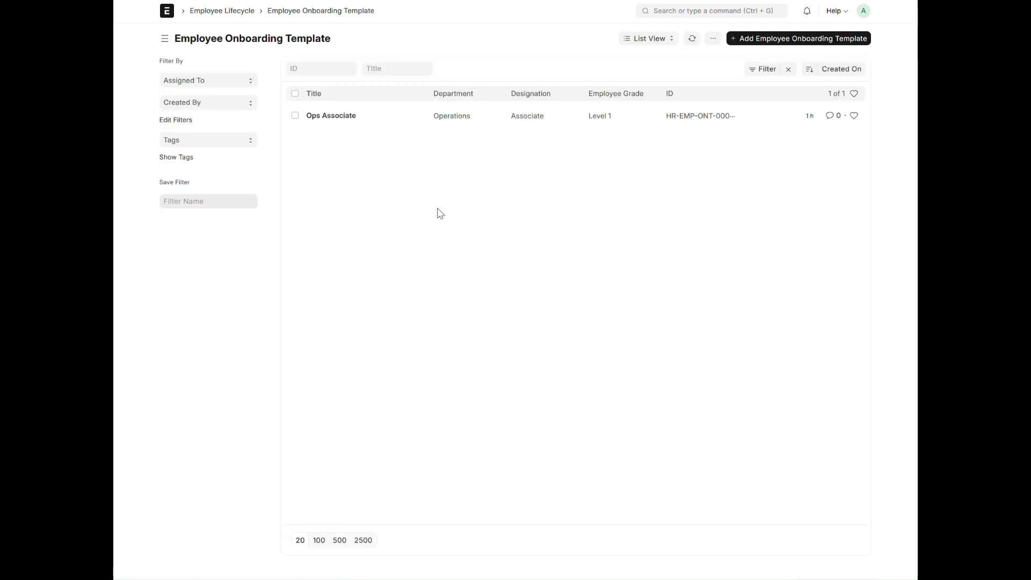
click(338, 119)
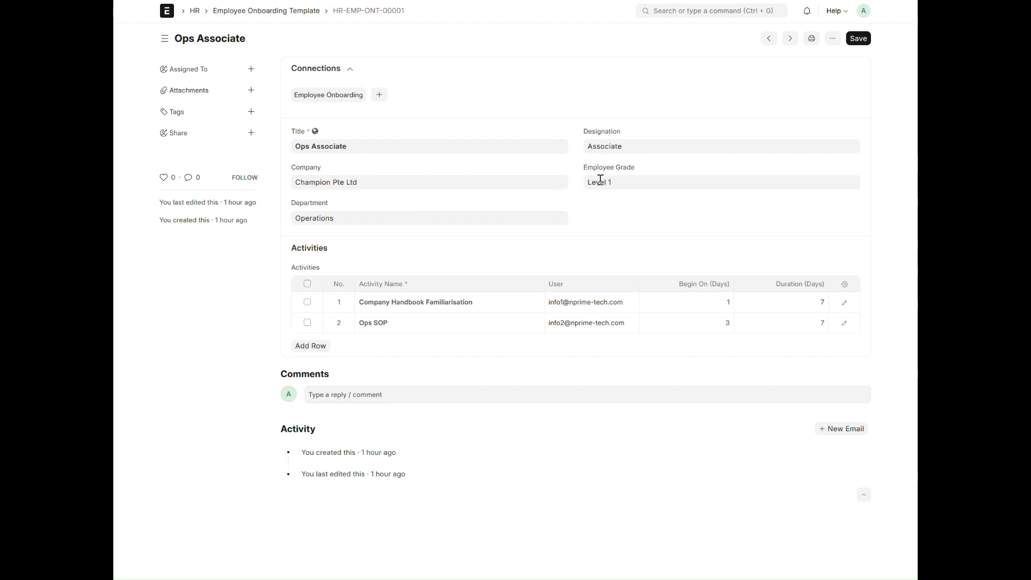
click(616, 187)
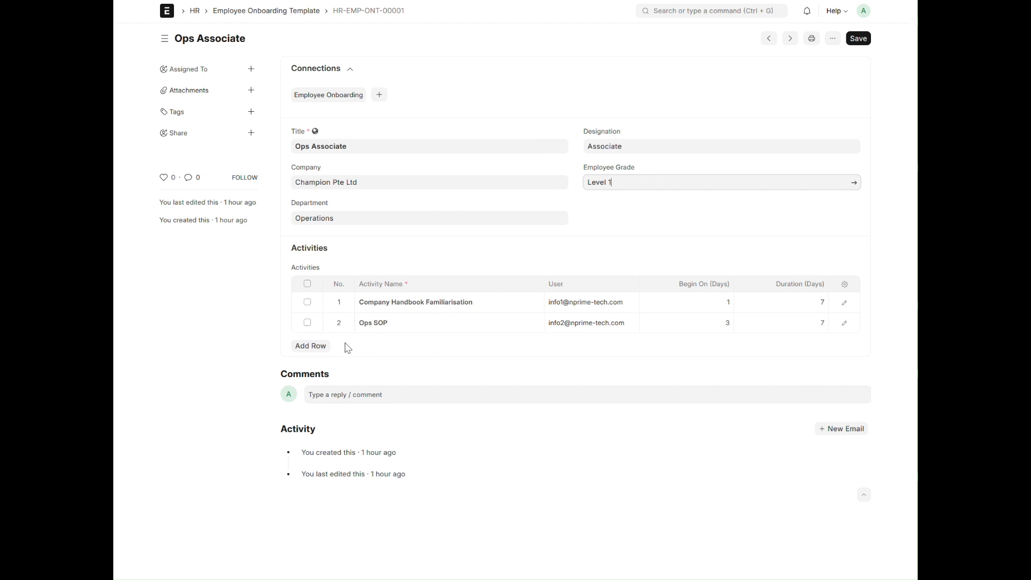
- Add a blank third row to the template's activities table and leave for the HR workspace without saving
click(316, 354)
click(432, 346)
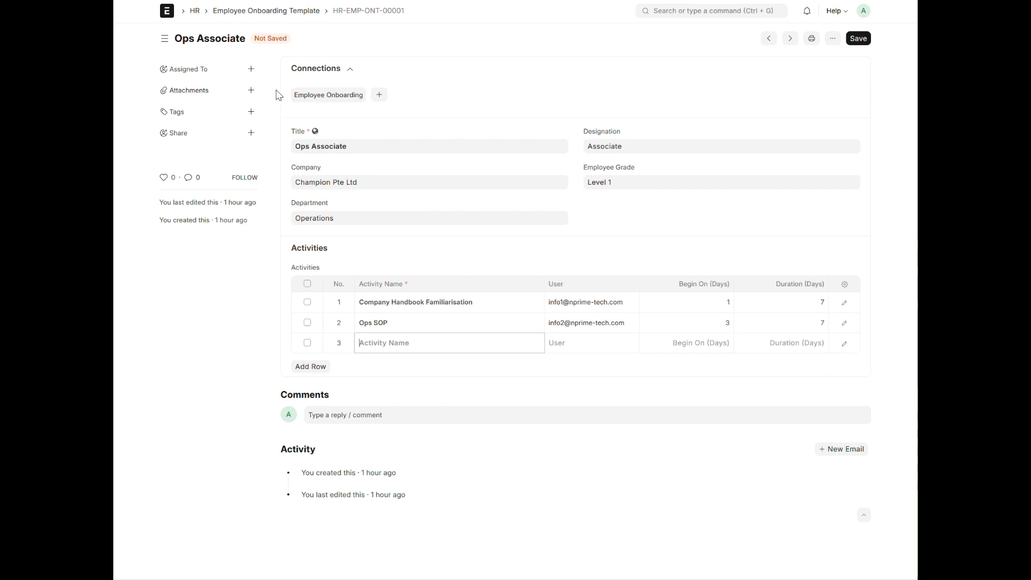
click(194, 11)
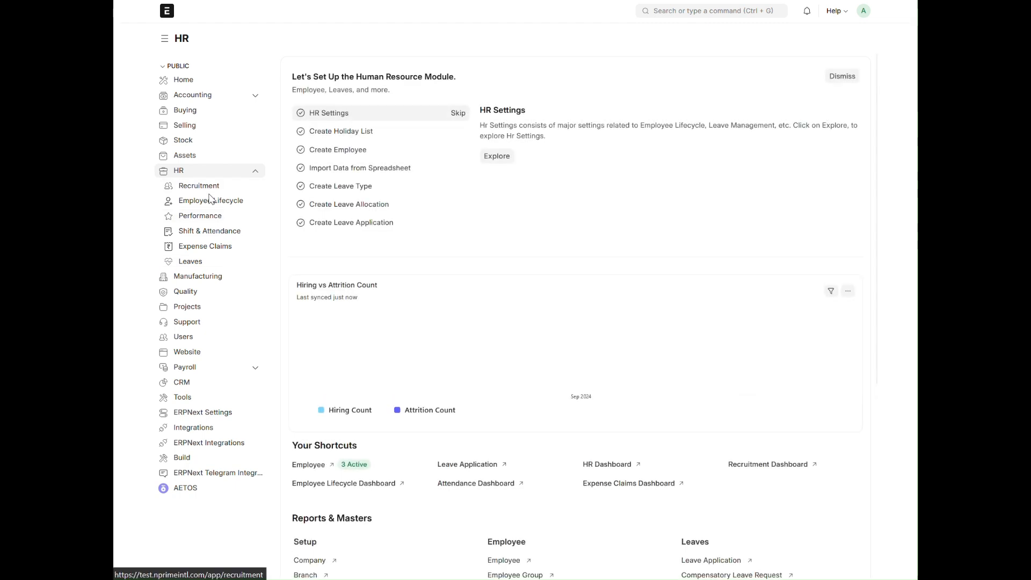
- Create a new Employee Onboarding record from Employee Lifecycle and select the accepted new hire as the job applicant
click(217, 198)
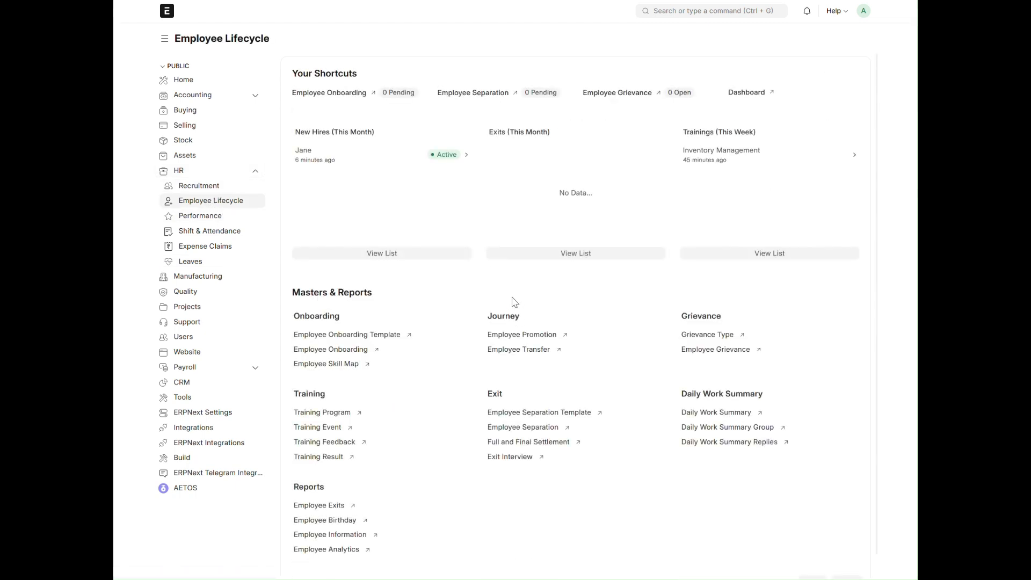
click(356, 350)
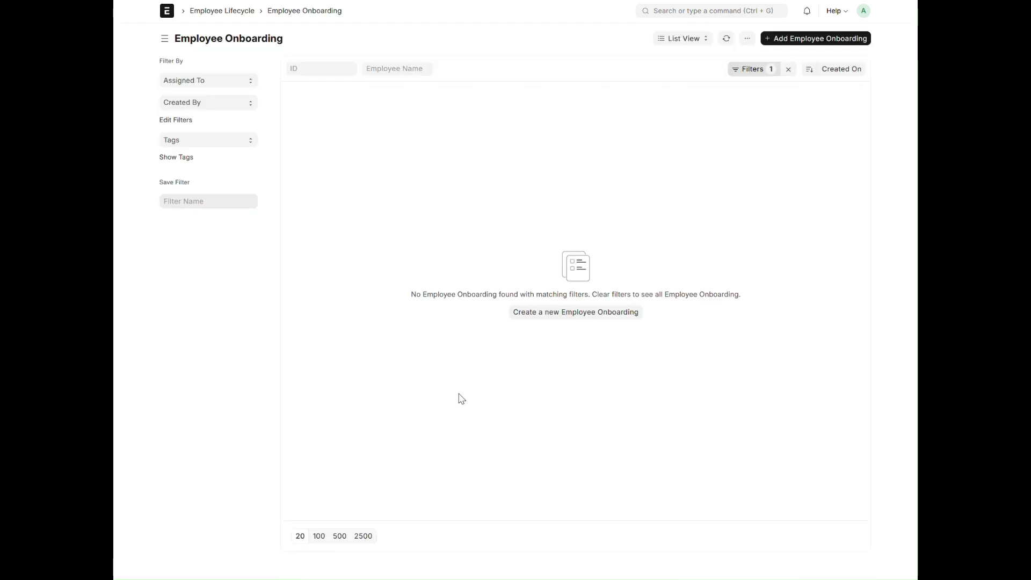
click(611, 321)
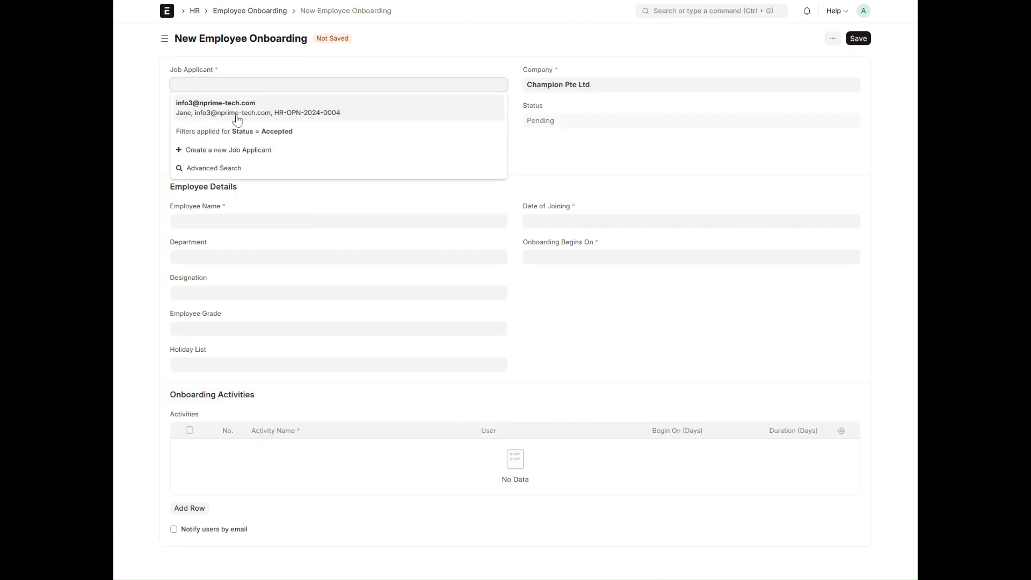
click(236, 109)
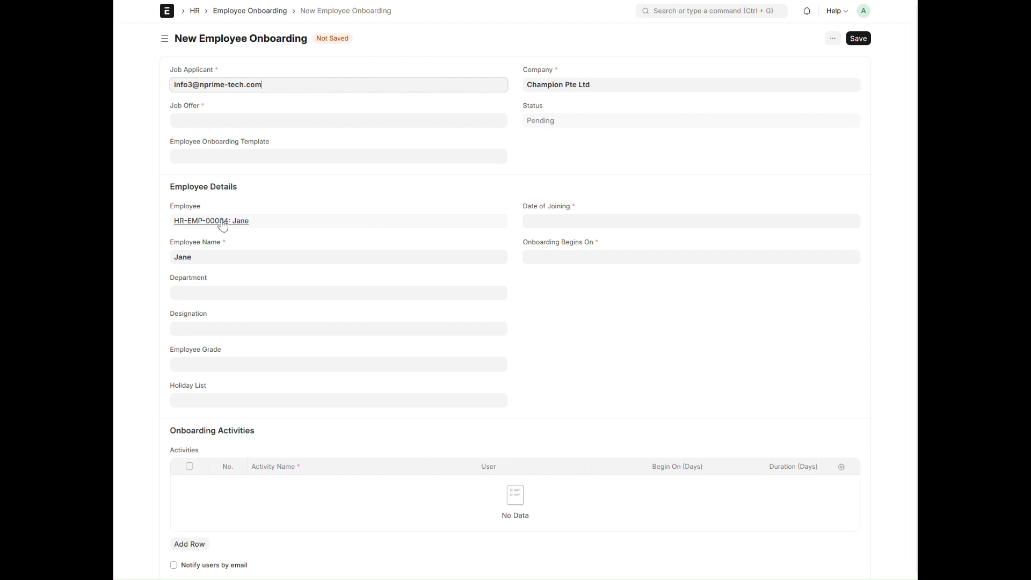
- Link the applicant's job offer and apply the Ops Associate employee onboarding template
click(199, 121)
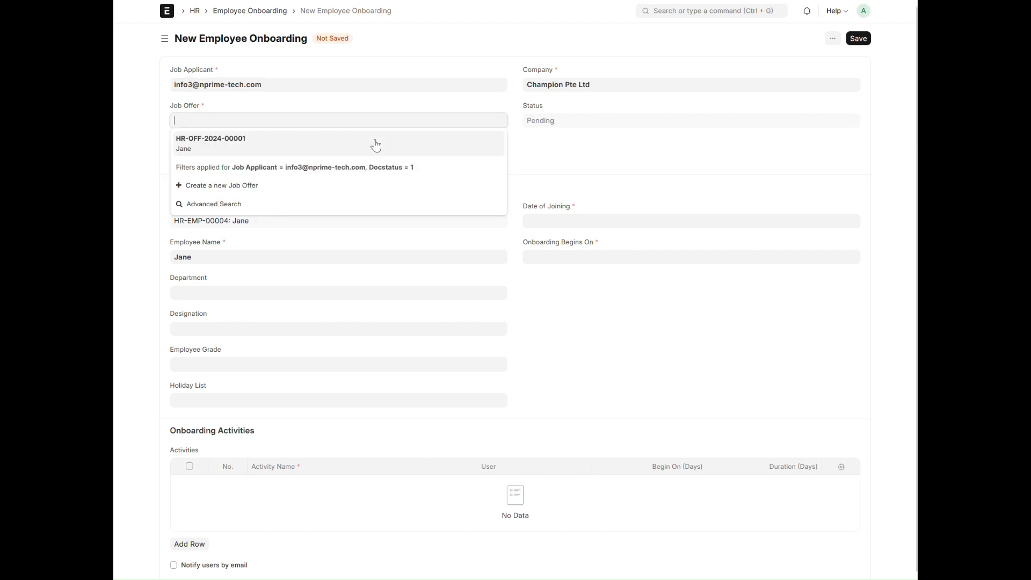
click(206, 143)
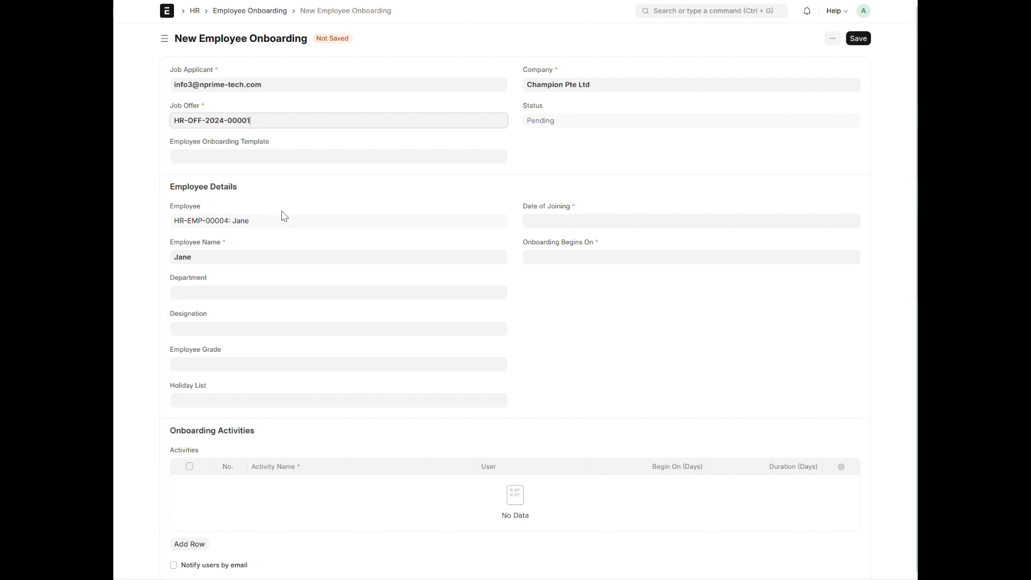
click(241, 157)
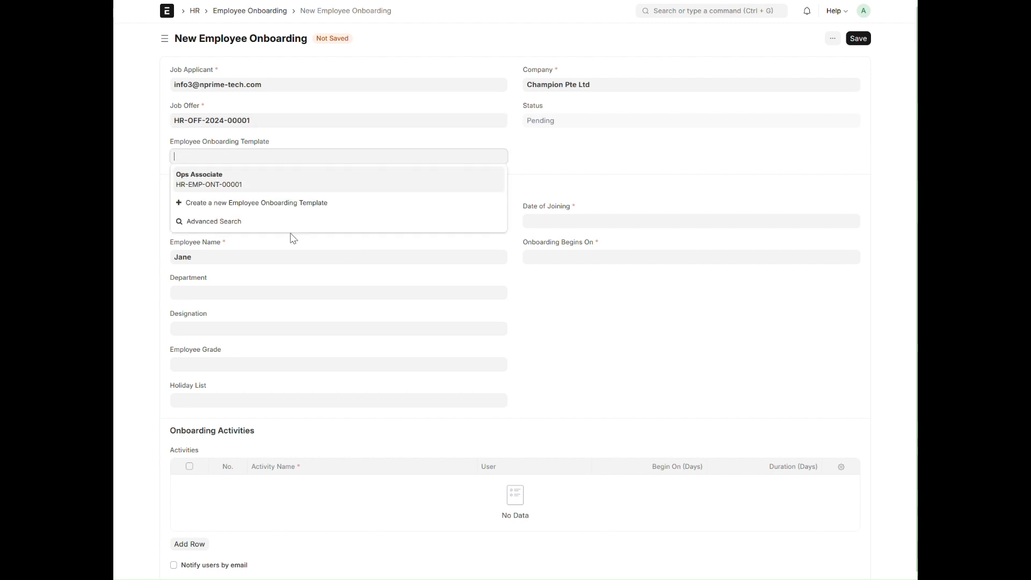
click(227, 178)
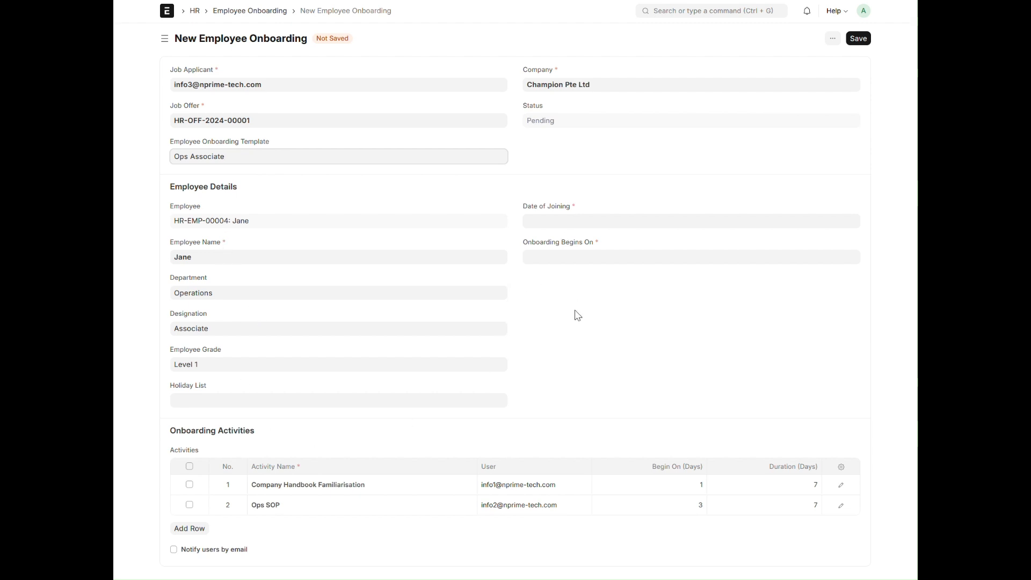
- Set both the Date of Joining and Onboarding Begins On to 11-09-2024
click(609, 224)
click(570, 130)
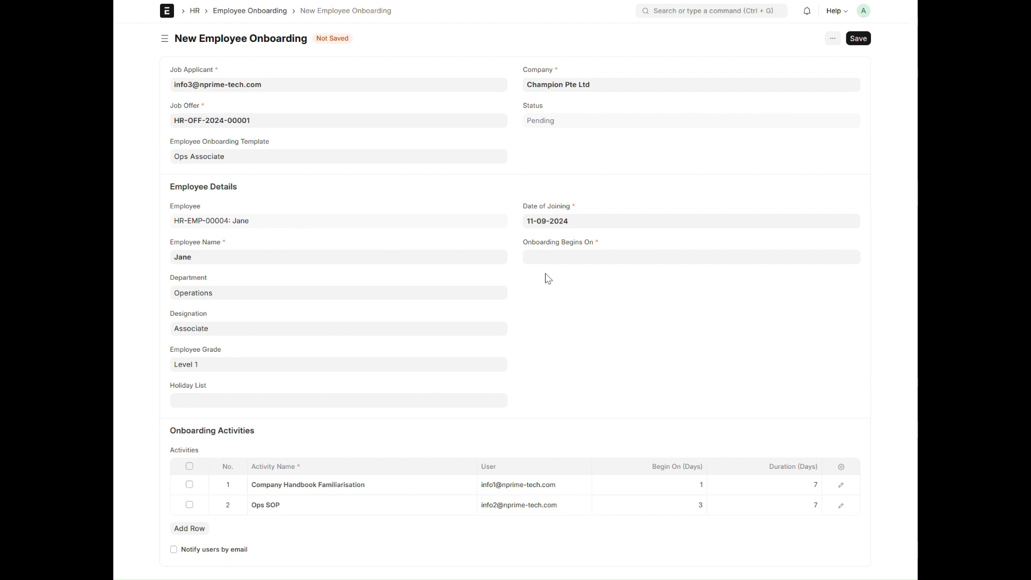
click(553, 252)
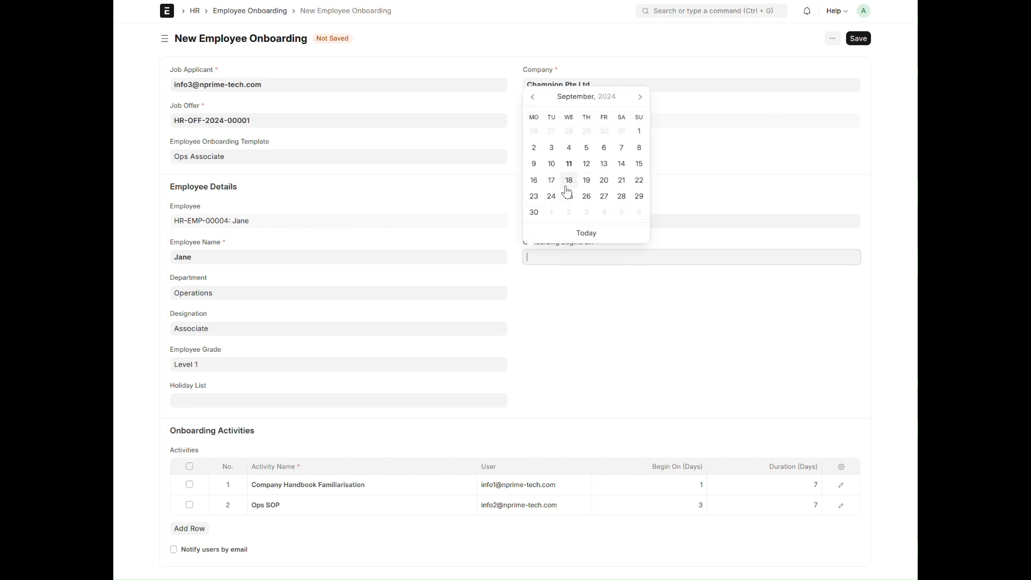
click(570, 168)
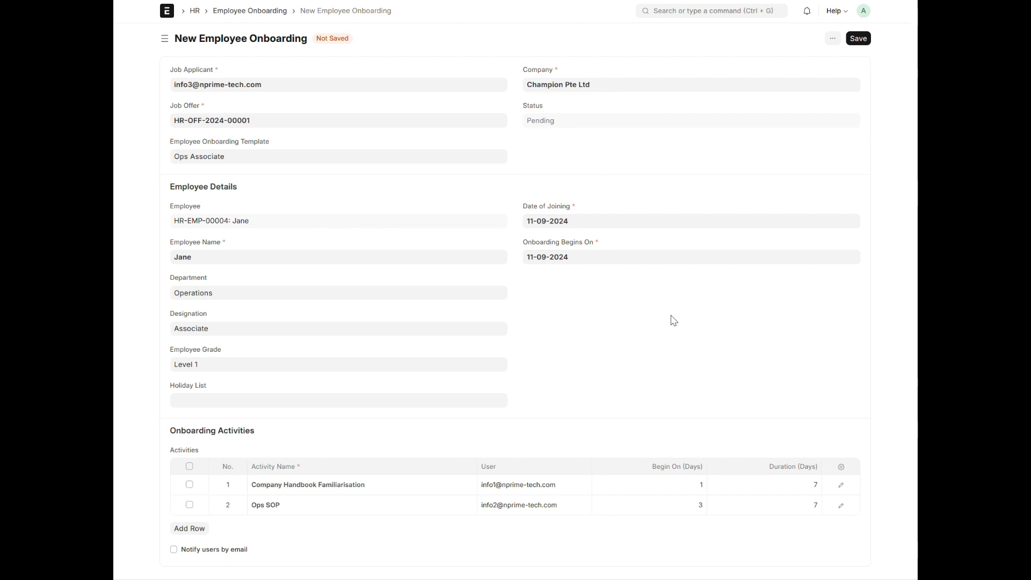
- Save the employee onboarding record and permanently submit it
click(863, 39)
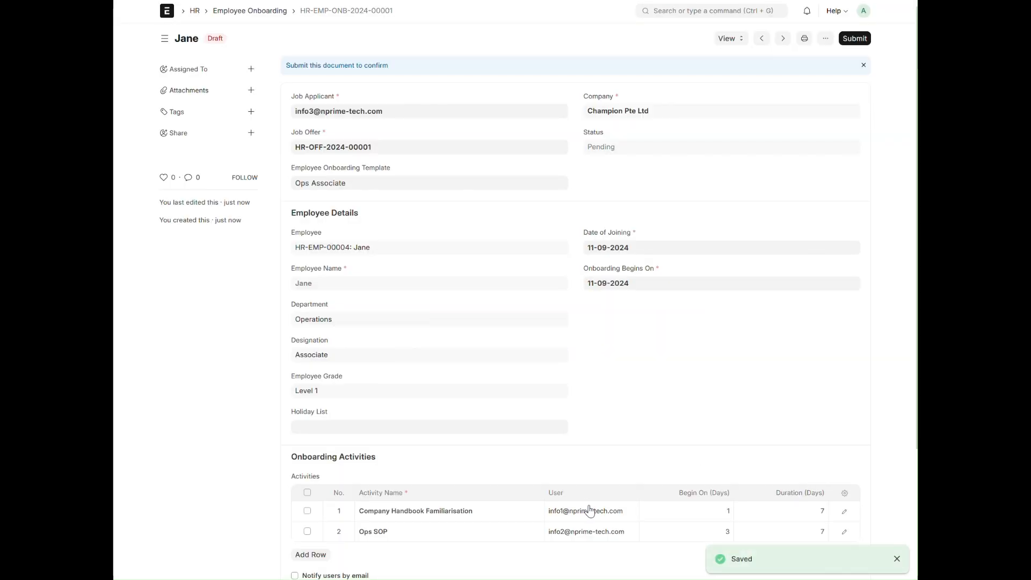
scroll(587, 510, down, 3)
scroll(483, 375, up, 3)
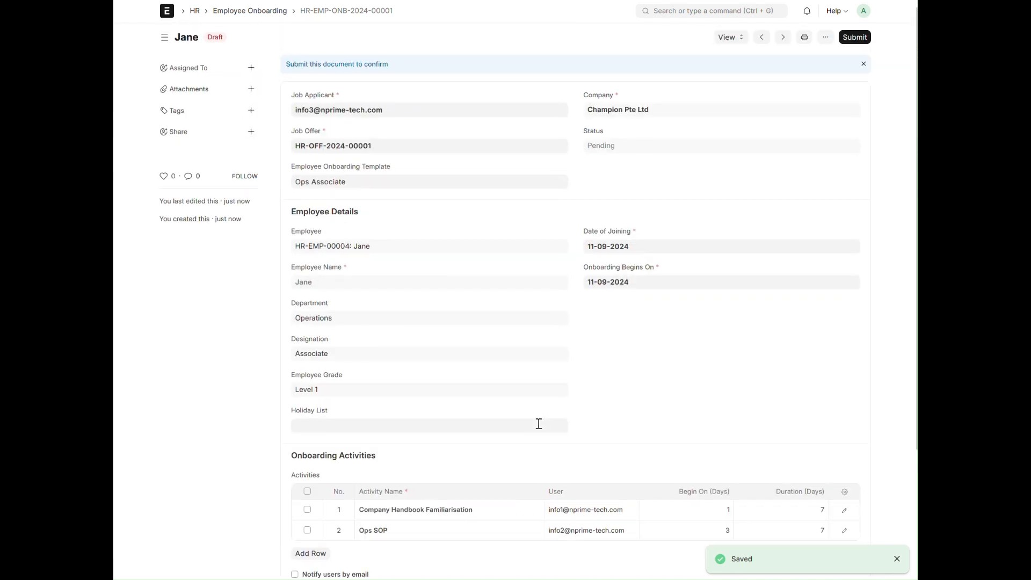
click(854, 38)
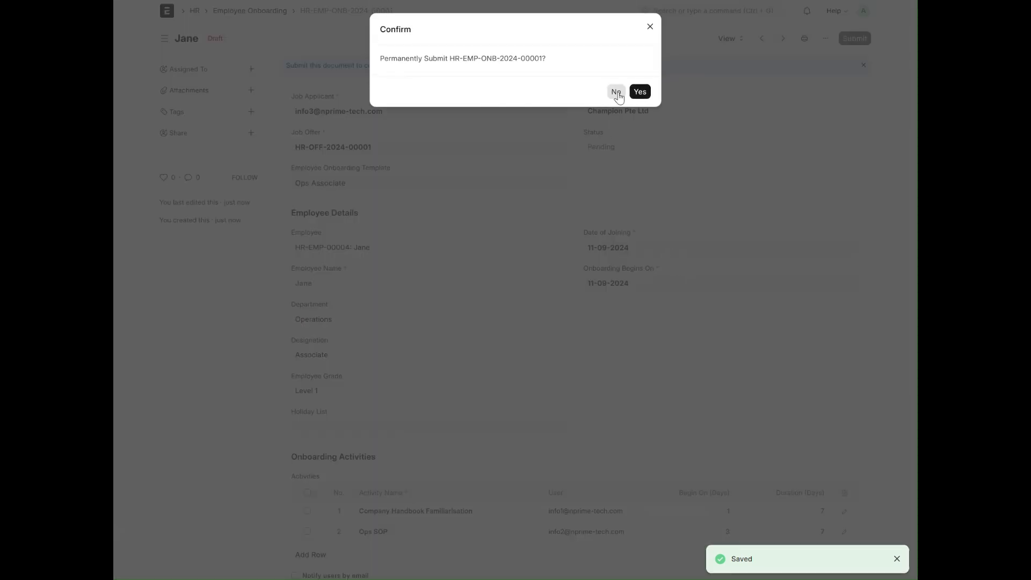
click(639, 85)
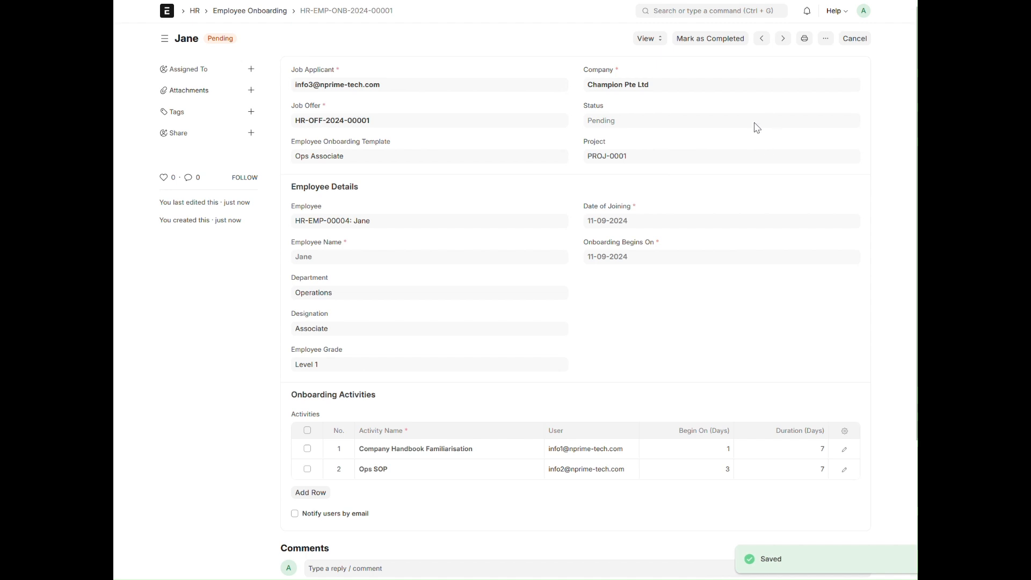
- Open the project linked to the onboarding record and review its connections, status, dates and completion fields
click(644, 38)
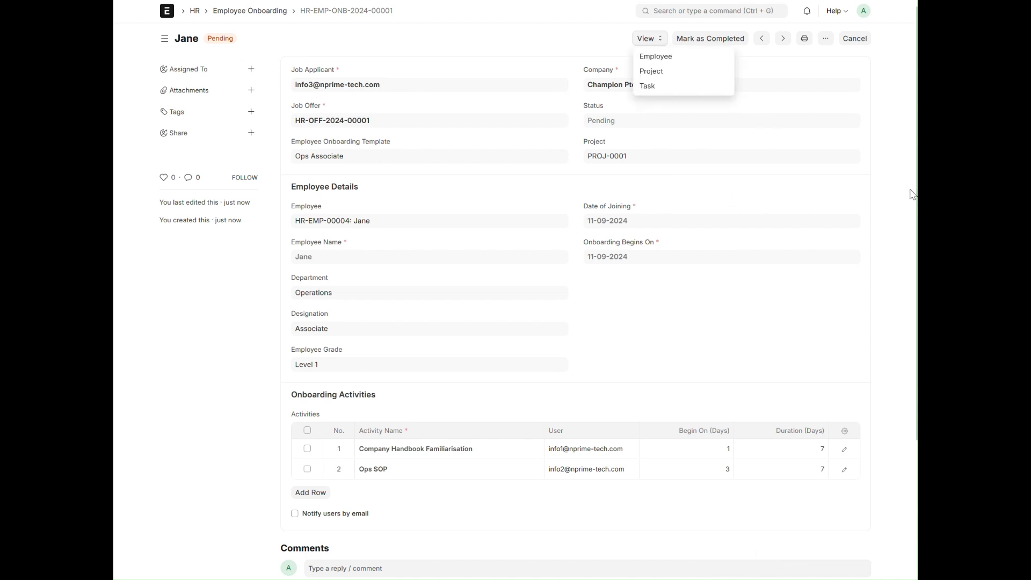
click(894, 202)
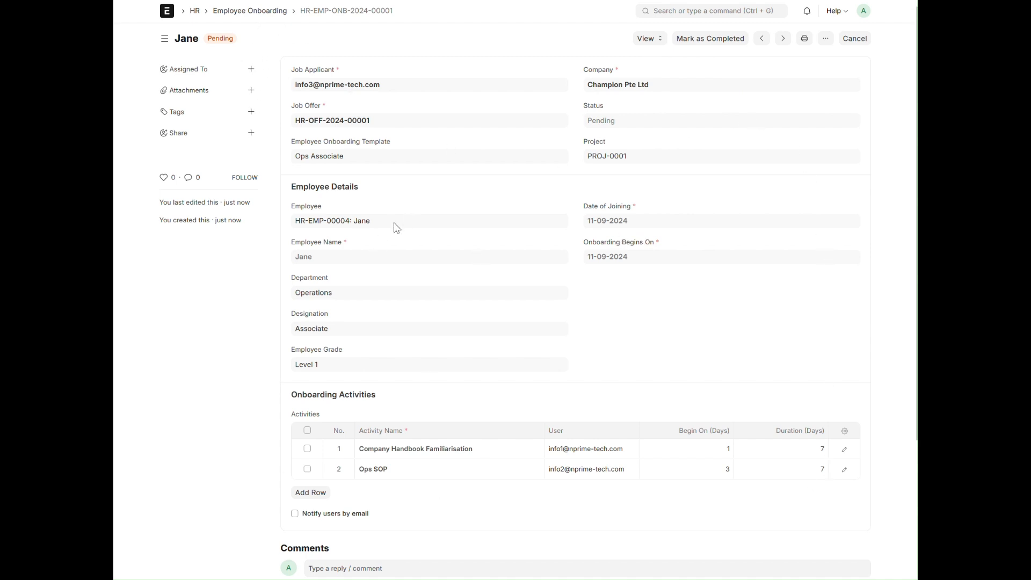
click(650, 39)
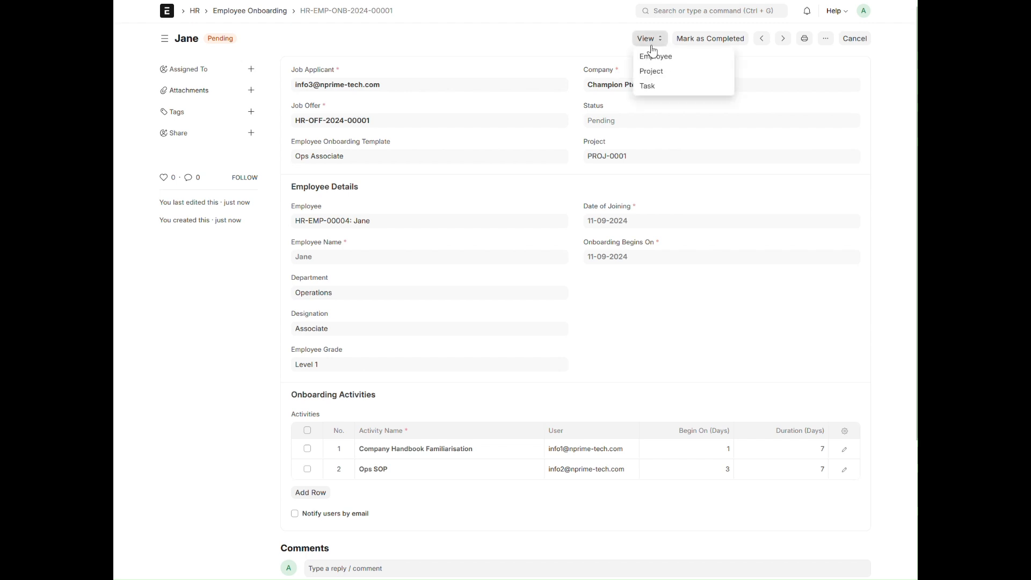
click(653, 72)
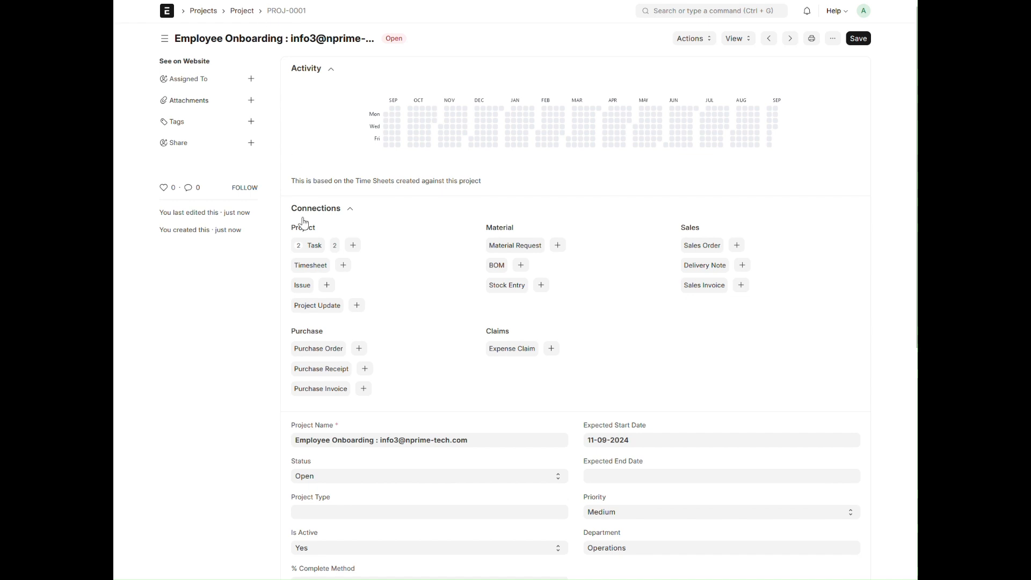
scroll(490, 426, down, 7)
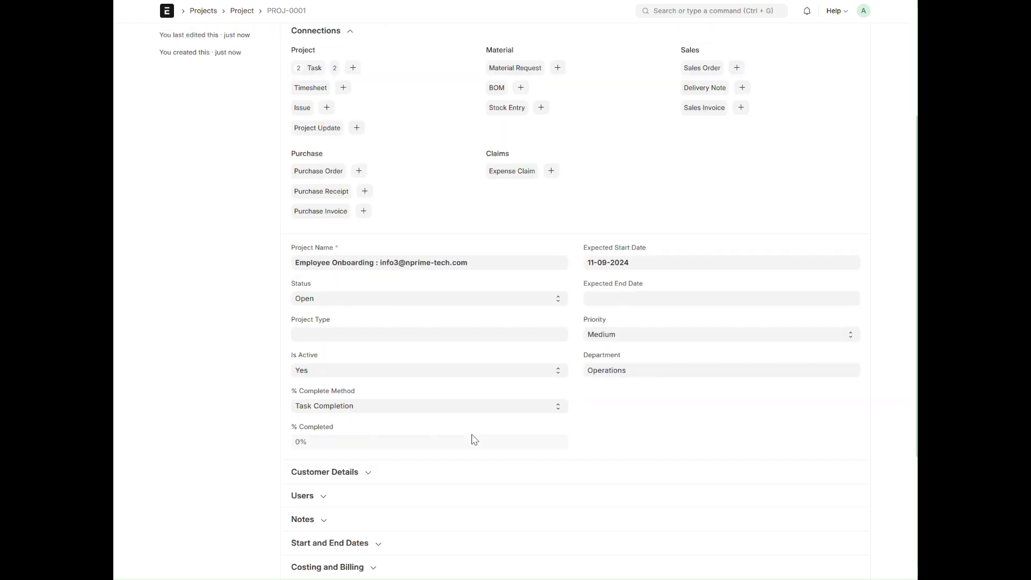
scroll(475, 438, up, 7)
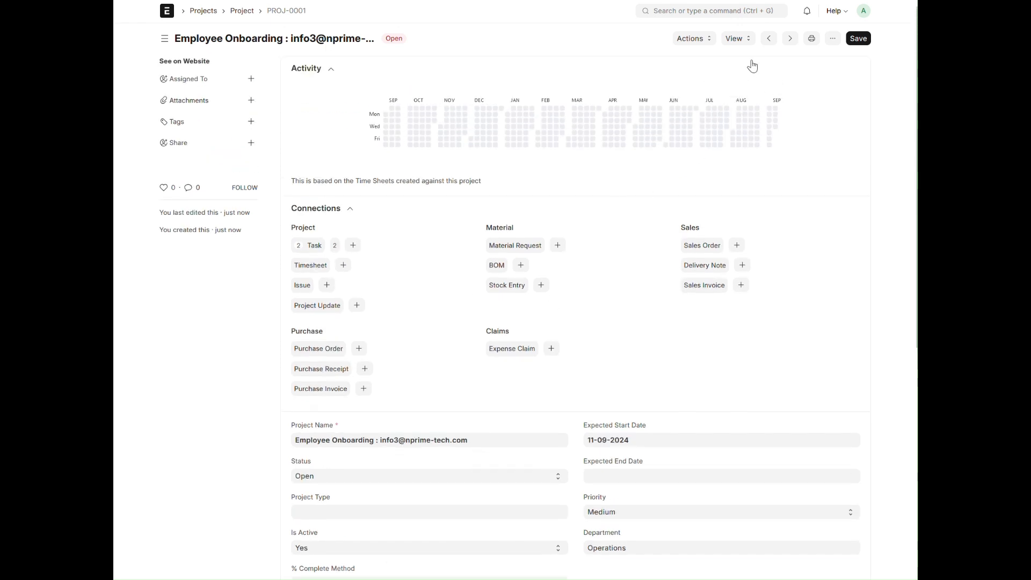
- View the project's tasks as a Gantt chart, inspect the Company Handbook Familiarisation task, and return to the Projects workspace
click(738, 38)
click(751, 58)
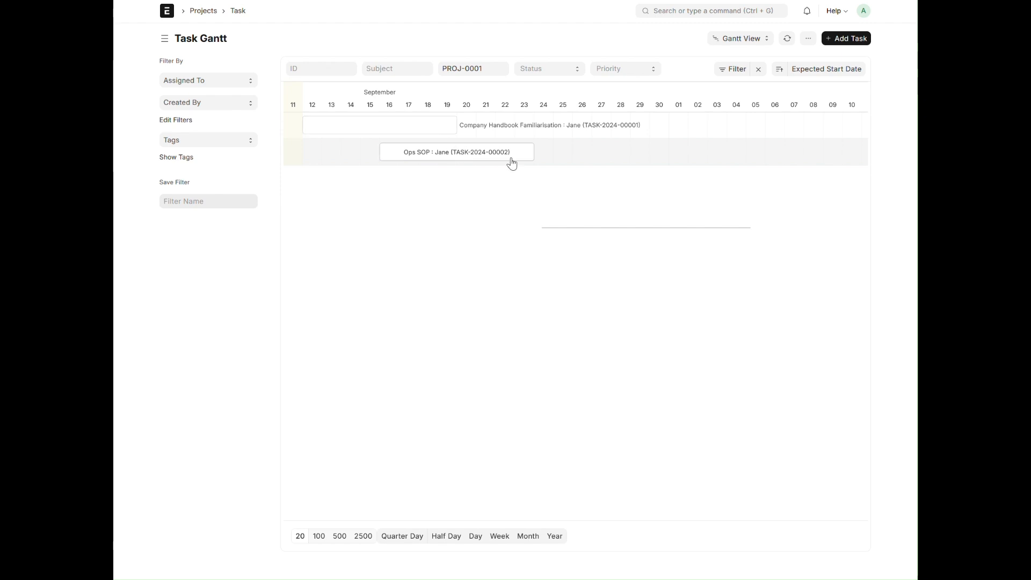
click(494, 133)
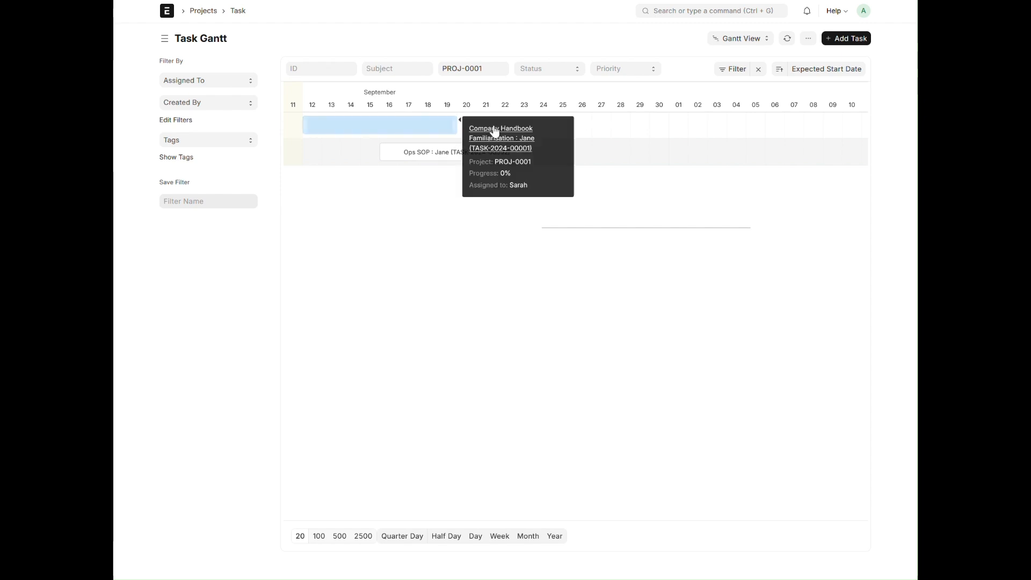
click(516, 143)
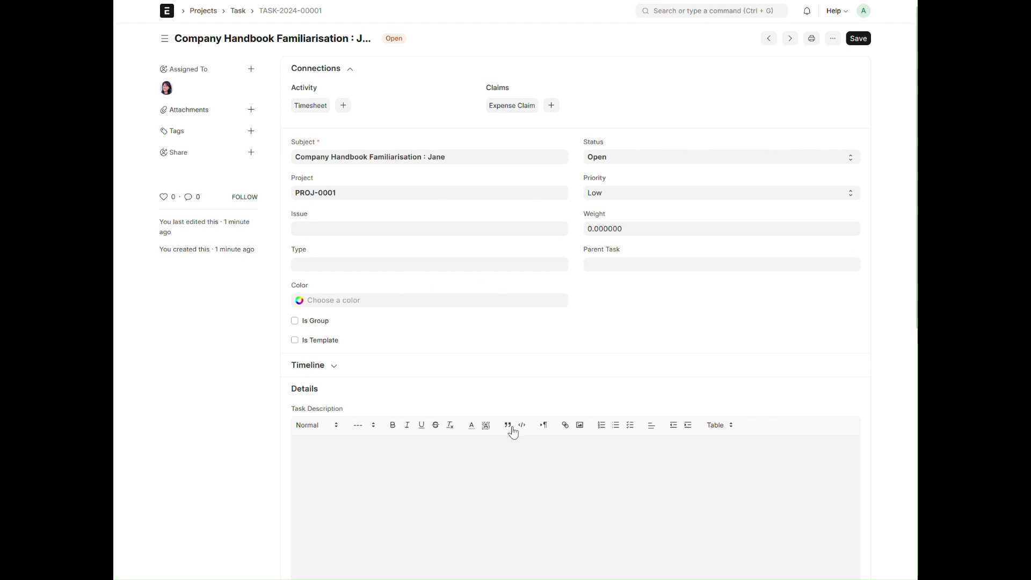
click(210, 17)
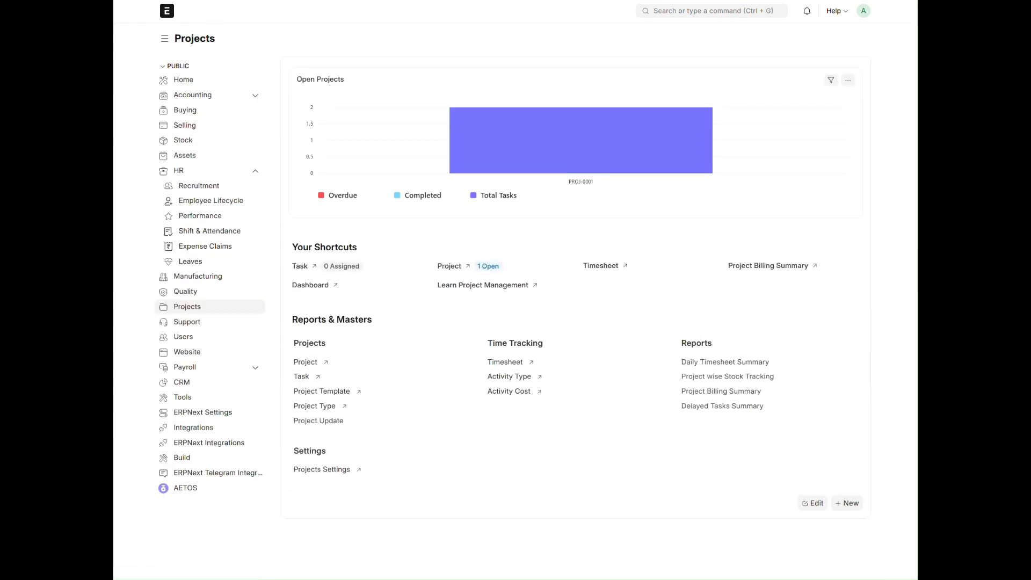
- Switch to the mail inbox and read the assignment notifications for the Company Handbook Familiarisation and Ops SOP tasks
key(alt+Tab)
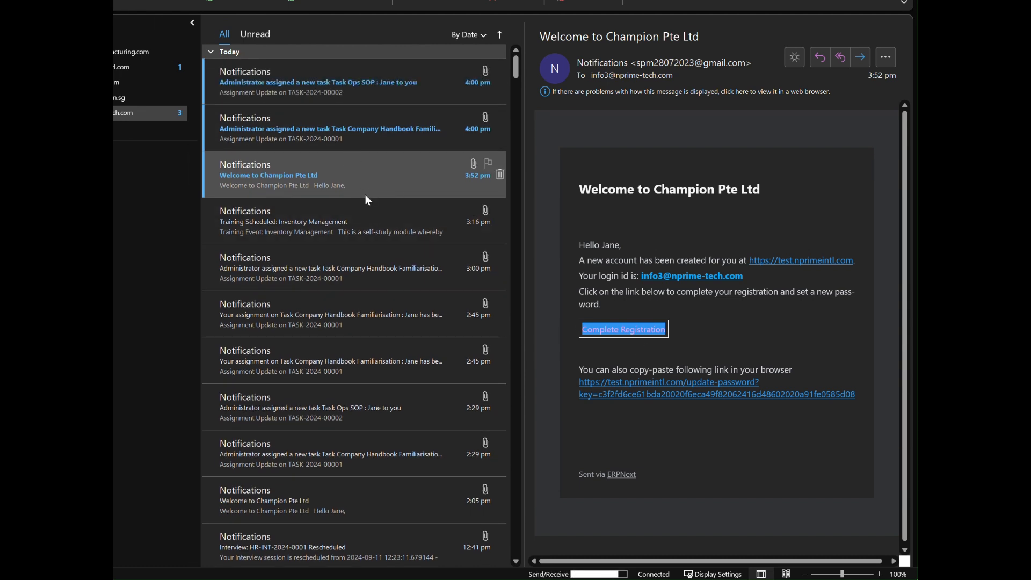
click(316, 125)
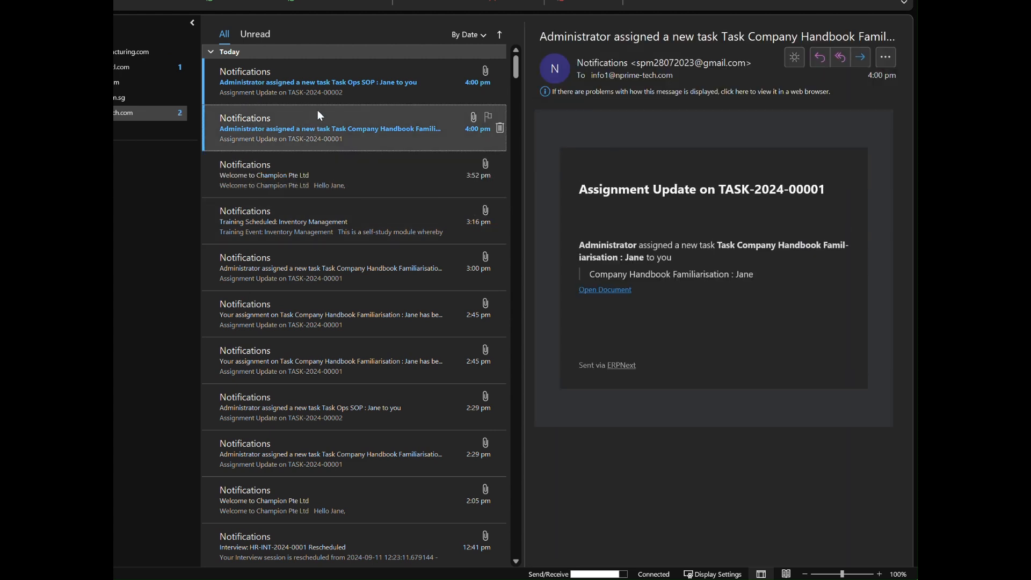
click(320, 95)
click(327, 133)
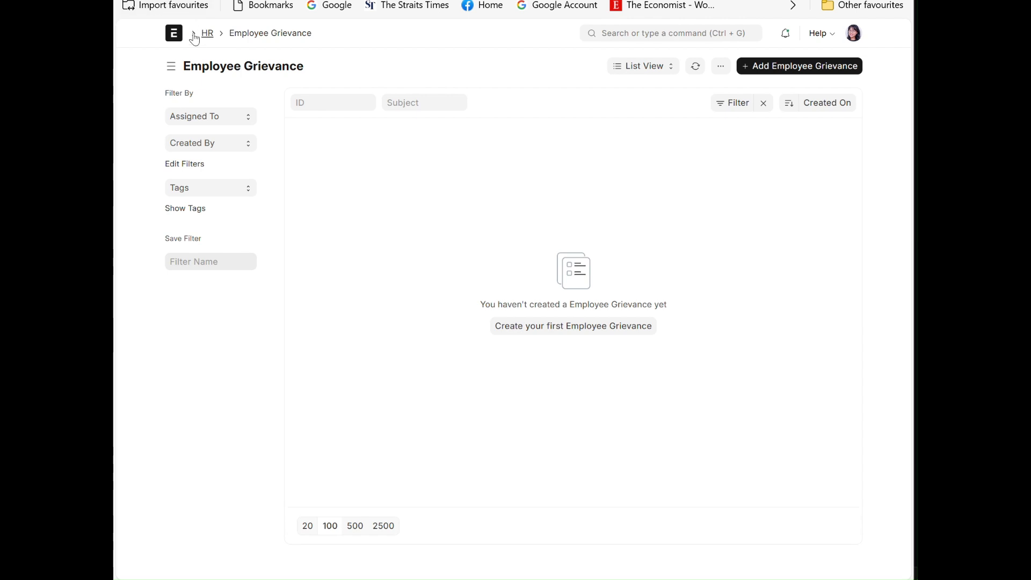
- In the other ERPNext user's browser session, open the new hire's pending onboarding record from the Employee Lifecycle workspace
click(174, 34)
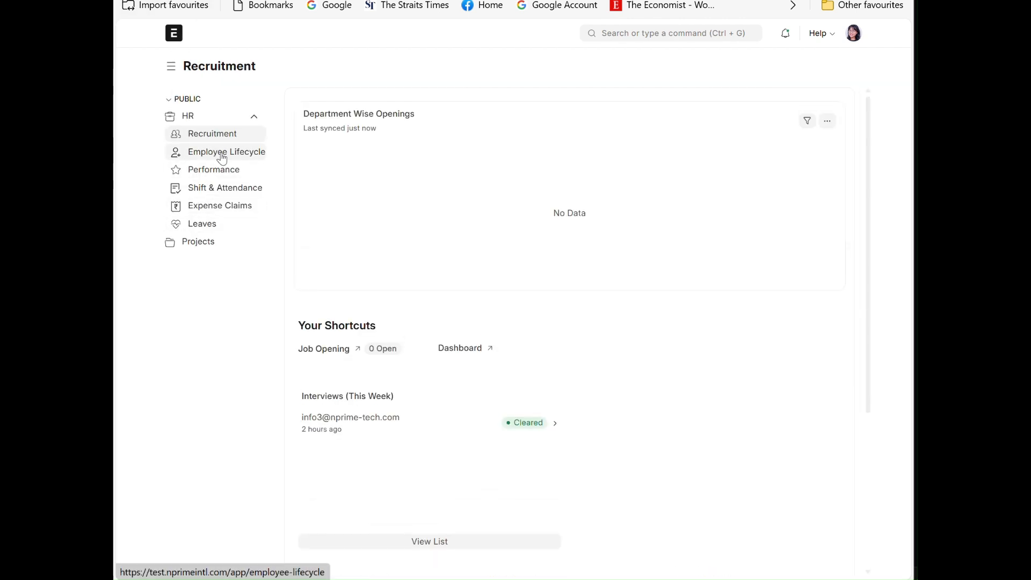
click(222, 158)
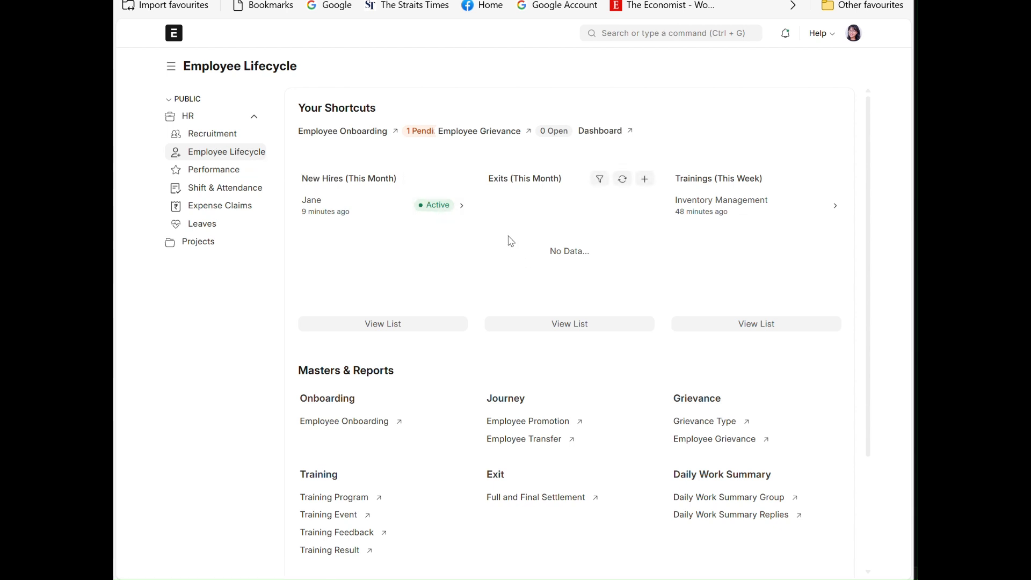
click(413, 138)
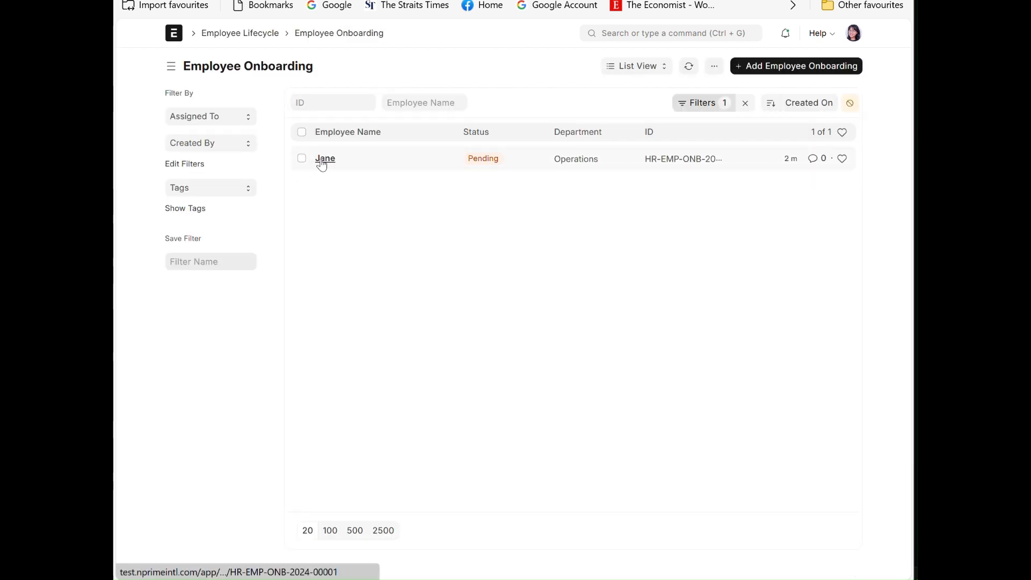
click(322, 161)
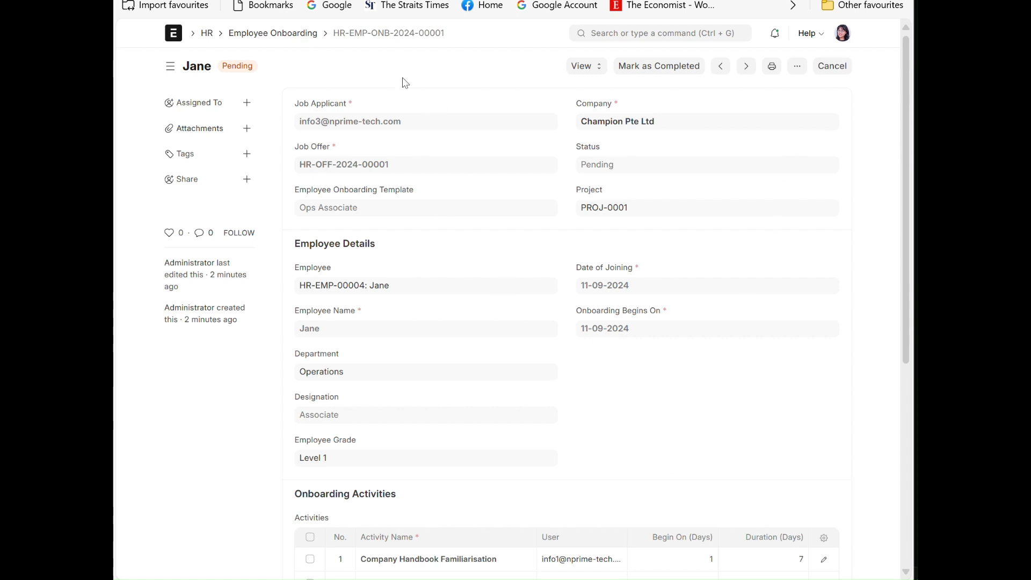
- Review the onboarding record's employee details, activities table and activity log
scroll(450, 319, down, 5)
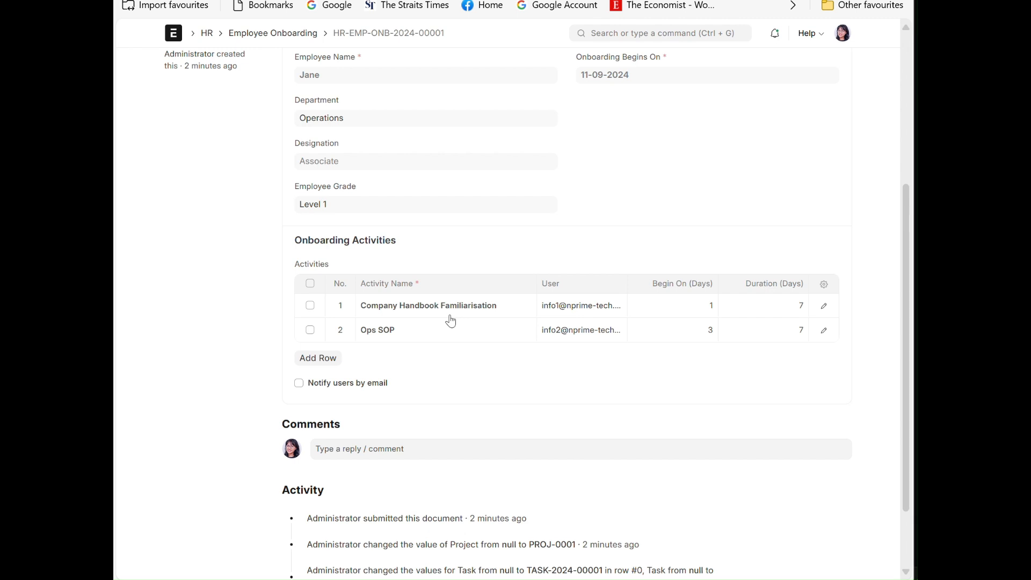
scroll(552, 373, up, 2)
scroll(557, 397, down, 2)
scroll(561, 408, up, 5)
scroll(564, 406, down, 5)
scroll(700, 295, up, 5)
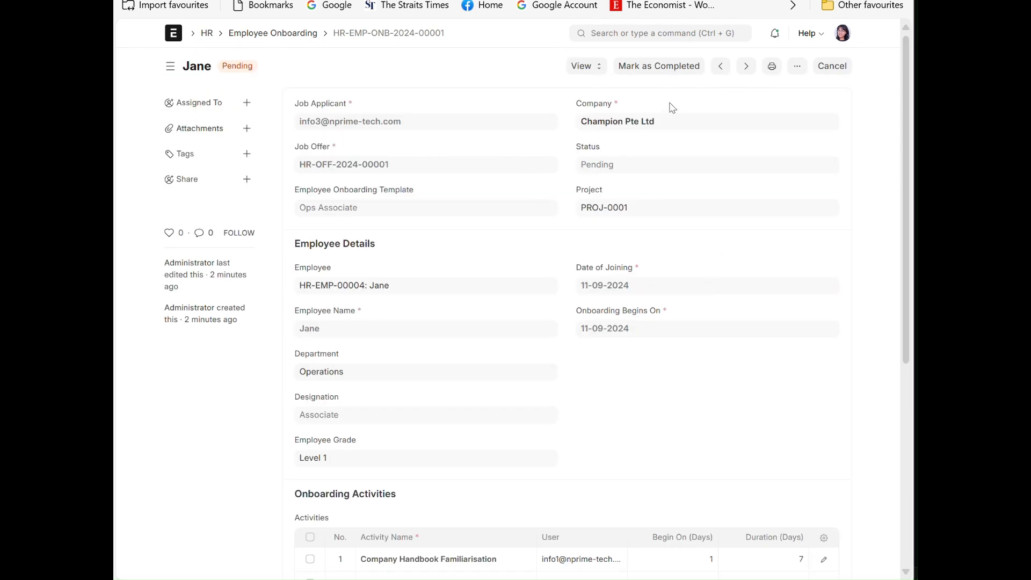
- Open the project linked to the onboarding record and review its connections, status and completion details
click(585, 65)
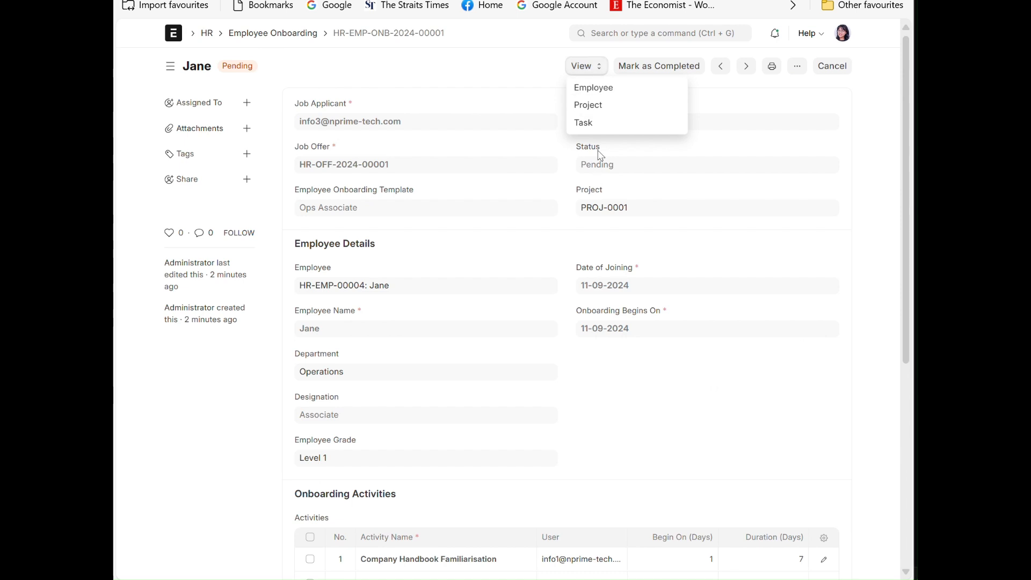
click(605, 110)
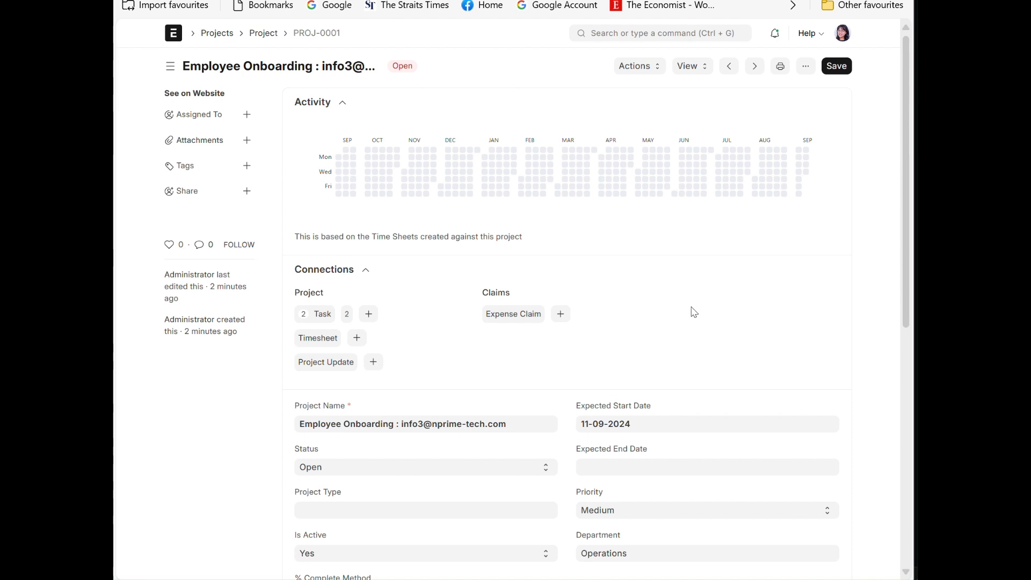
scroll(693, 311, down, 4)
scroll(693, 311, up, 4)
scroll(680, 357, down, 5)
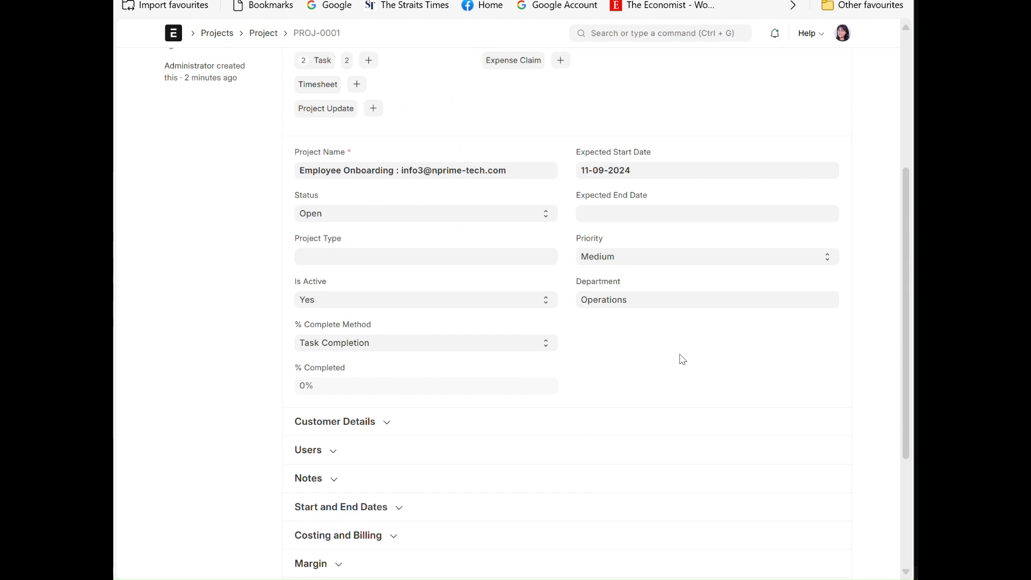
scroll(681, 356, up, 5)
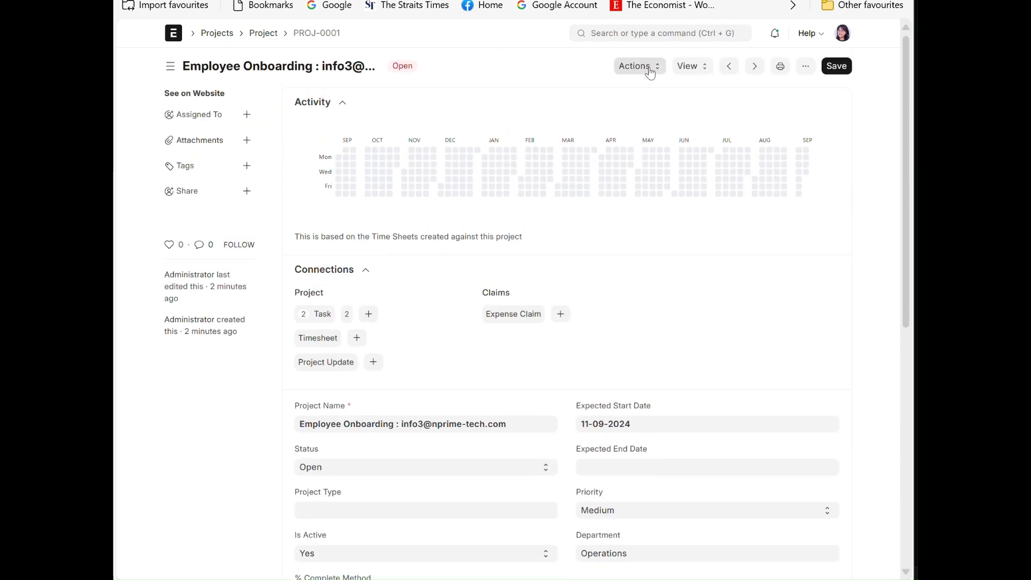
- Show the project's tasks as a Gantt chart and open the Company Handbook Familiarisation task to review its details
click(693, 69)
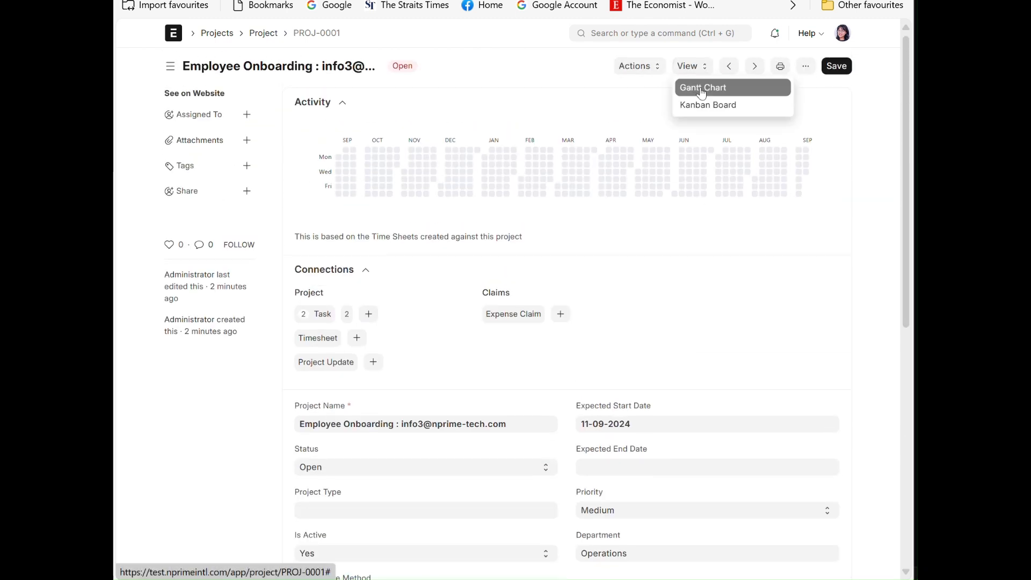
click(698, 86)
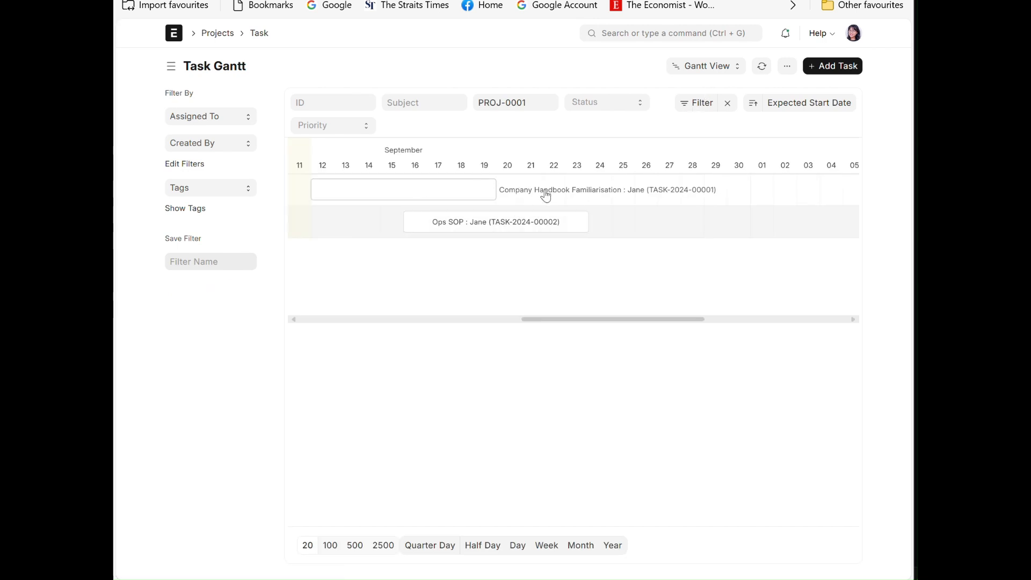
click(546, 196)
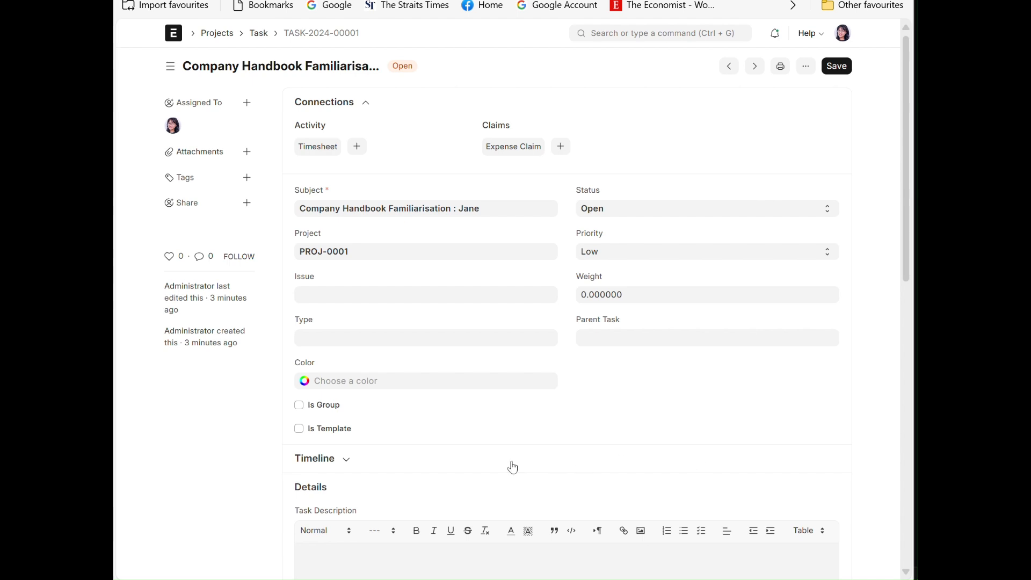
scroll(516, 462, down, 5)
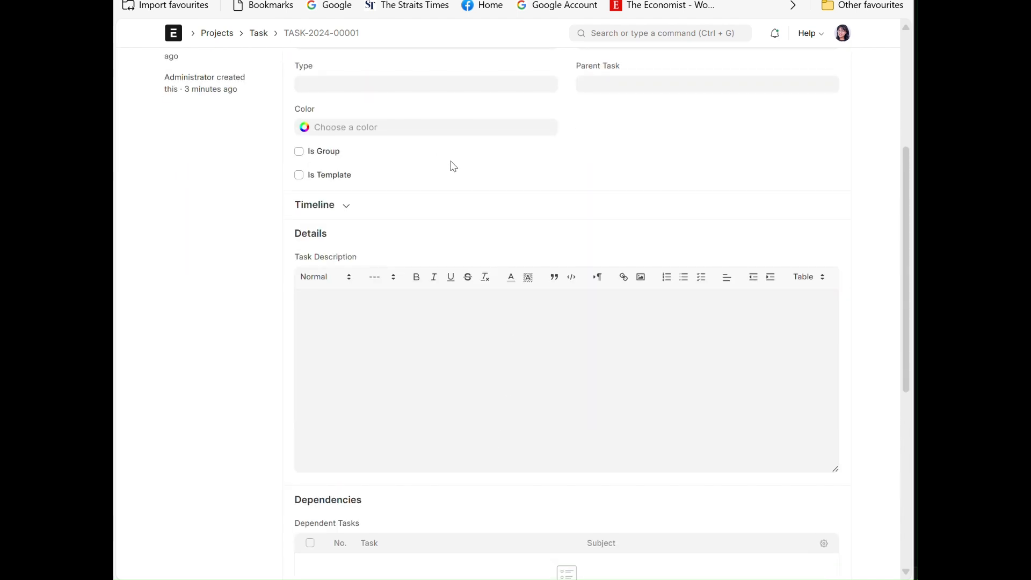
scroll(526, 225, up, 5)
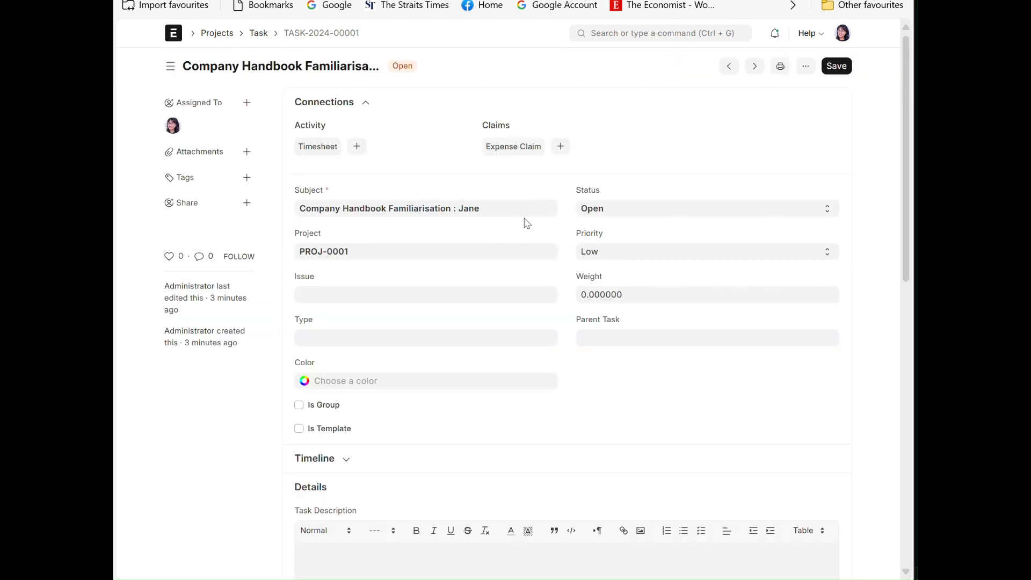
- Set the Company Handbook Familiarisation task's status to Working and its timeline progress to 10%
click(606, 214)
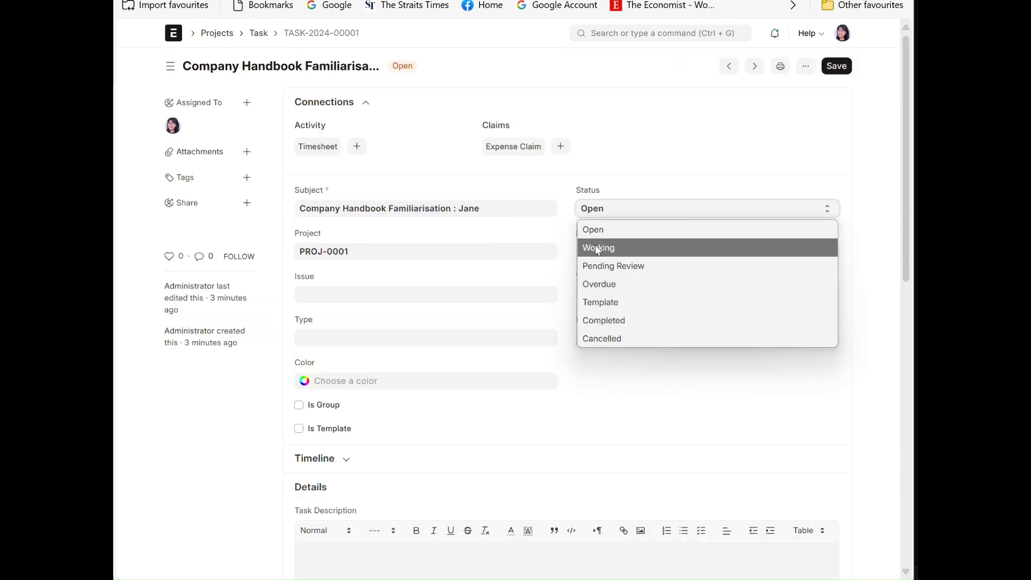
click(598, 248)
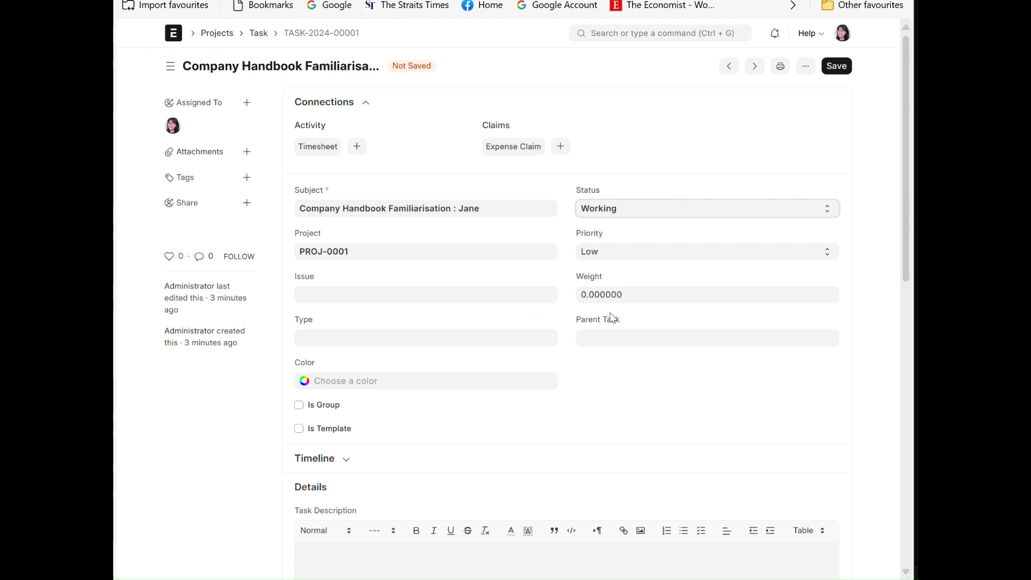
click(632, 293)
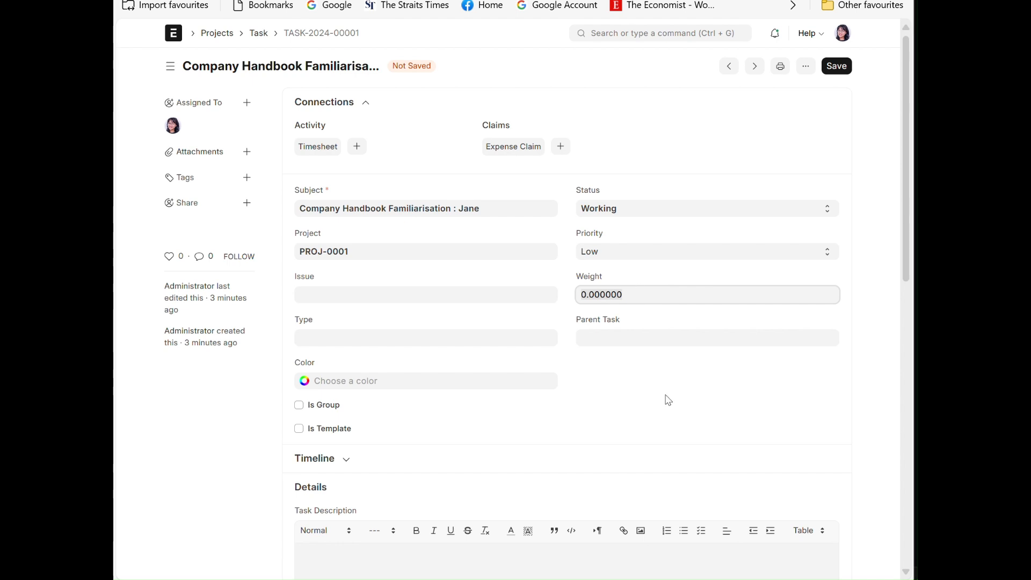
click(430, 463)
scroll(551, 467, down, 2)
click(657, 417)
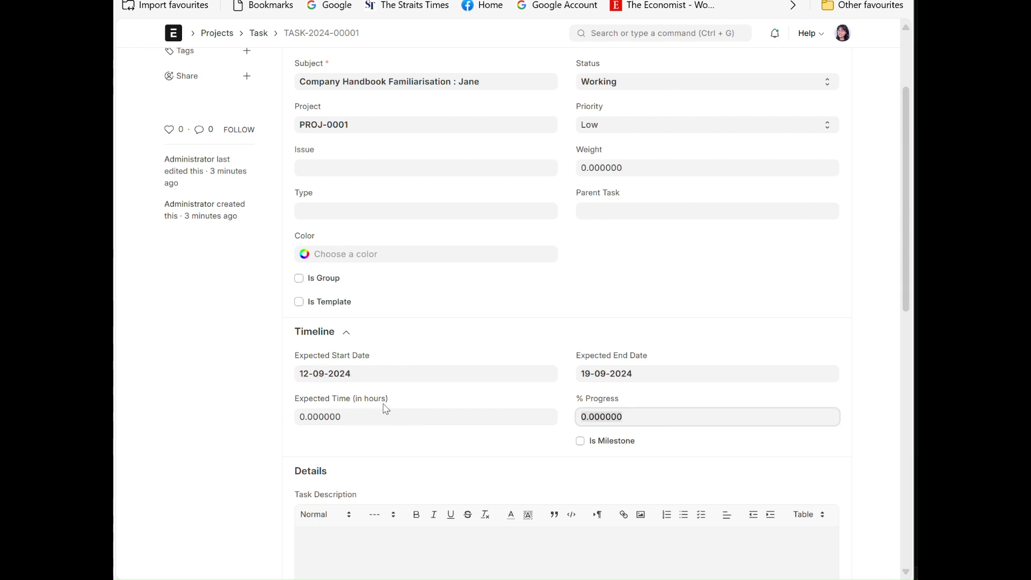
text(10)
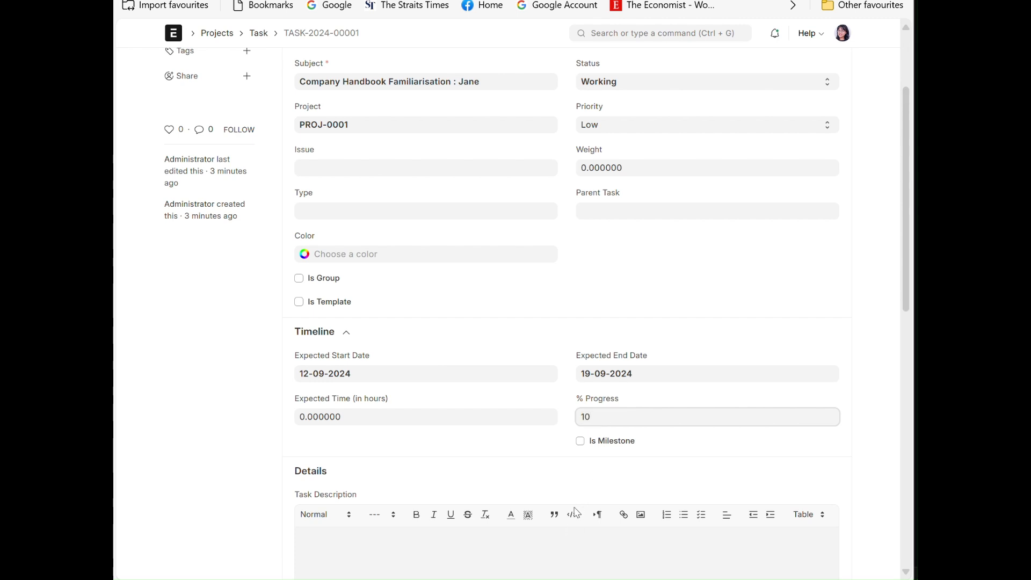
- Enter a task description saying the necessary documents were given to the new hire to read, and save the task
scroll(574, 532, down, 4)
click(443, 327)
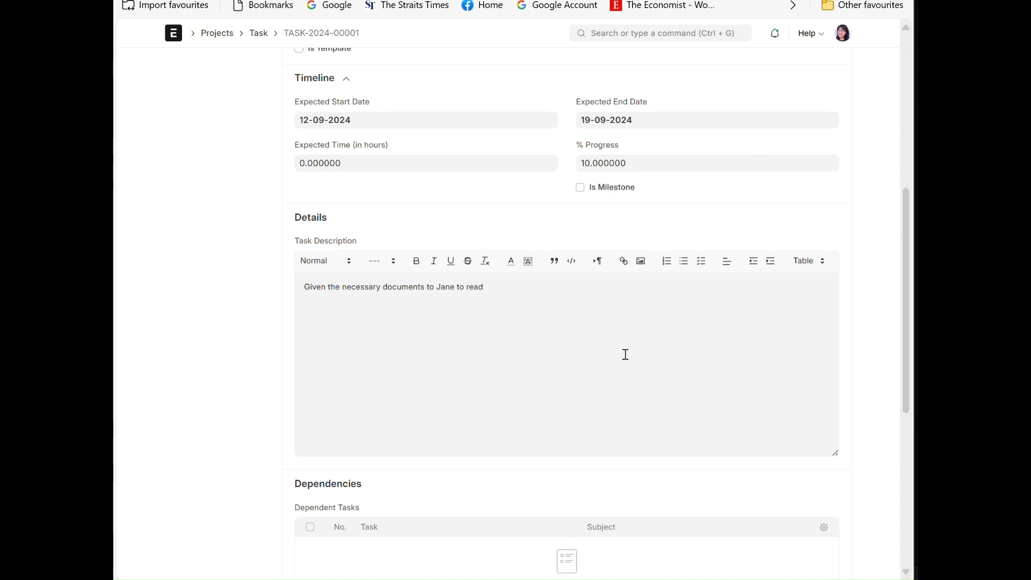
scroll(625, 354, up, 7)
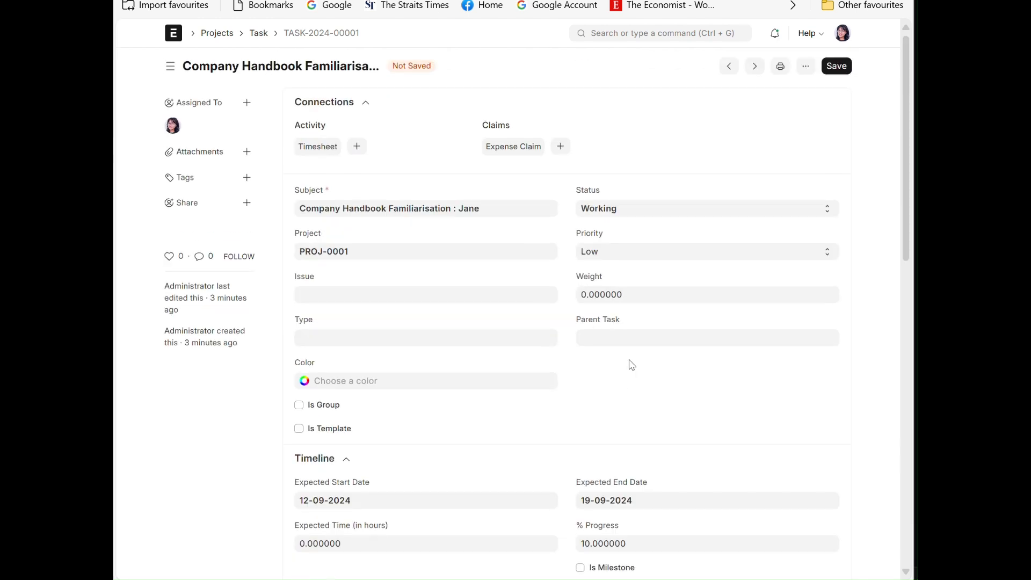
click(838, 68)
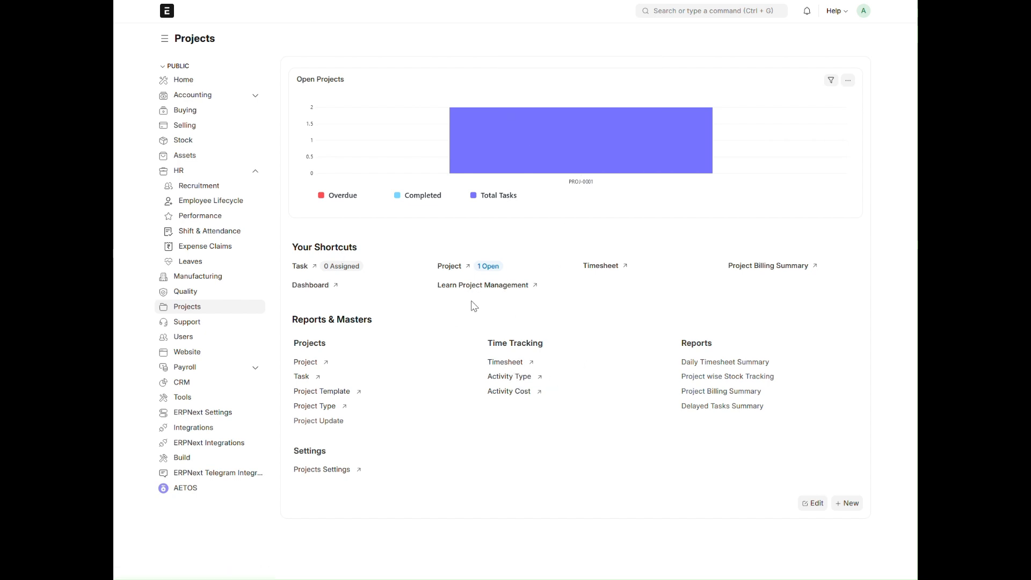
- In the administrator's session, open the employee onboarding project PROJ-0001 and view its tasks as a Gantt chart
click(452, 267)
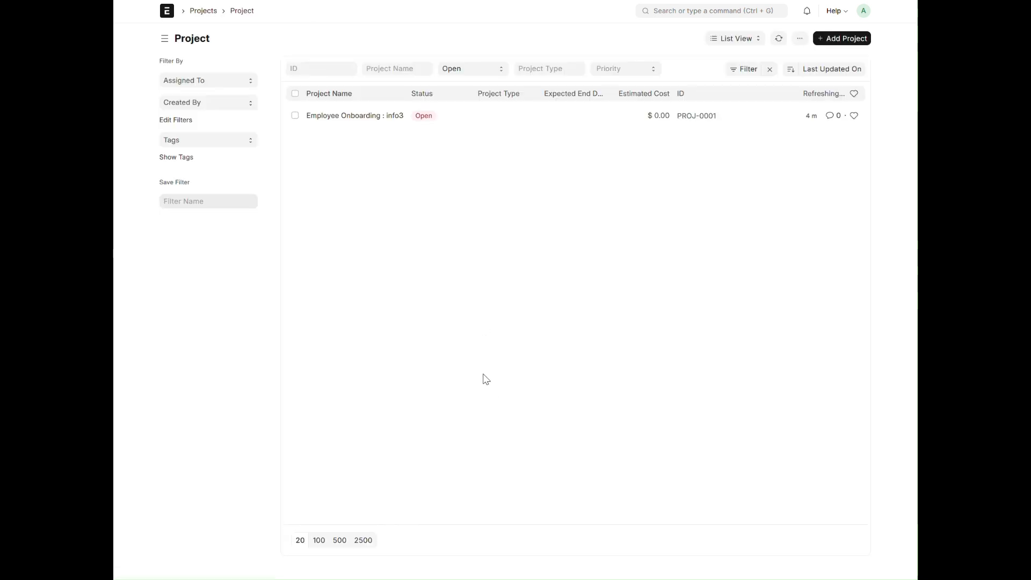
click(346, 120)
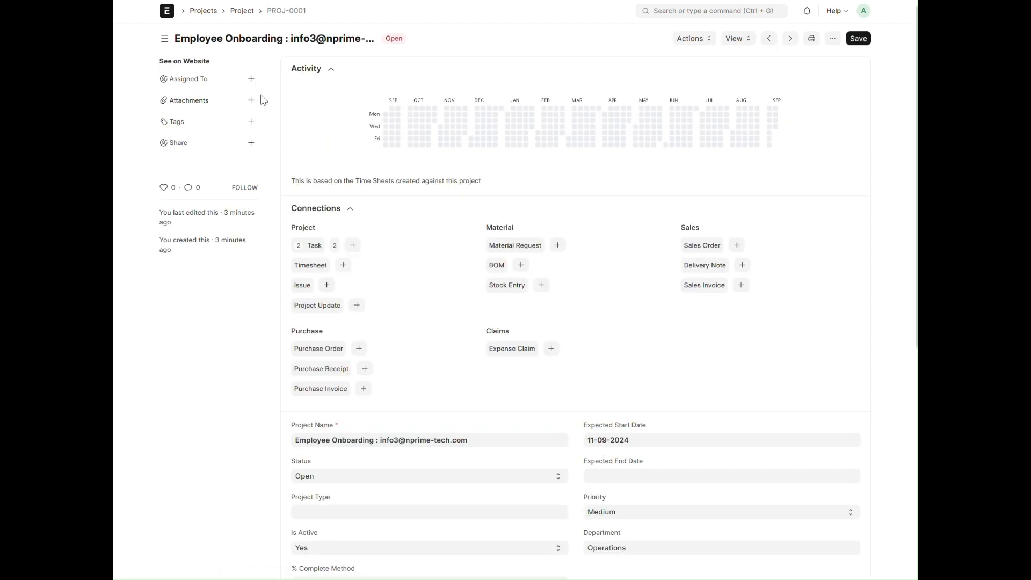
click(741, 42)
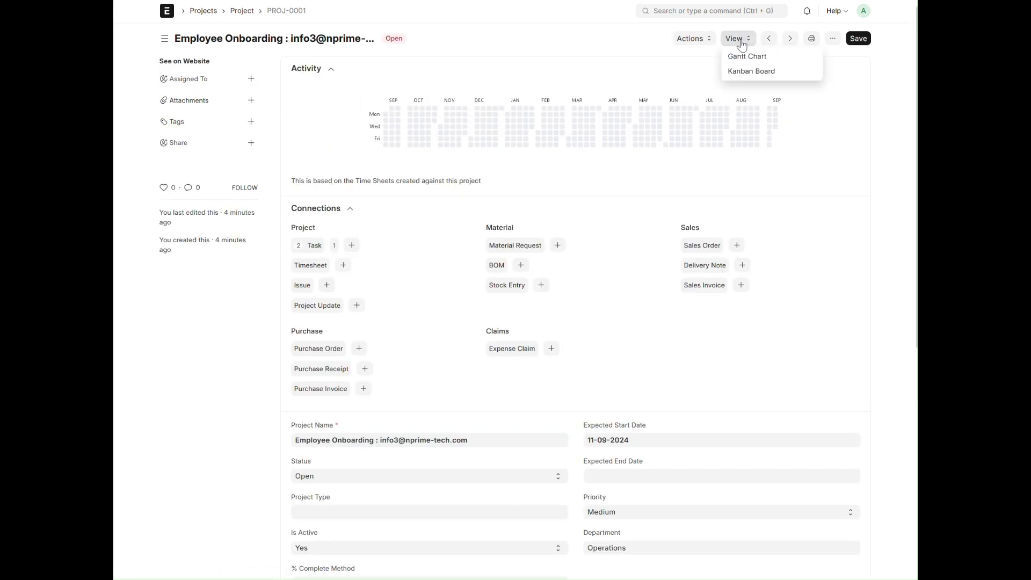
click(747, 57)
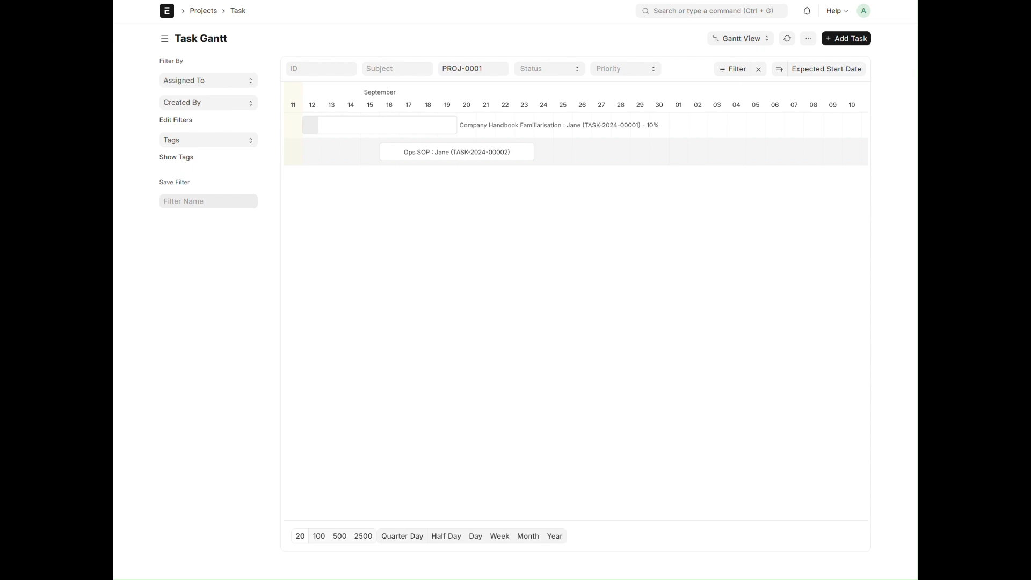
- Switch to the Ops SOP assignee's browser session and reload the Employee Lifecycle workspace
key(alt+Tab)
click(291, 90)
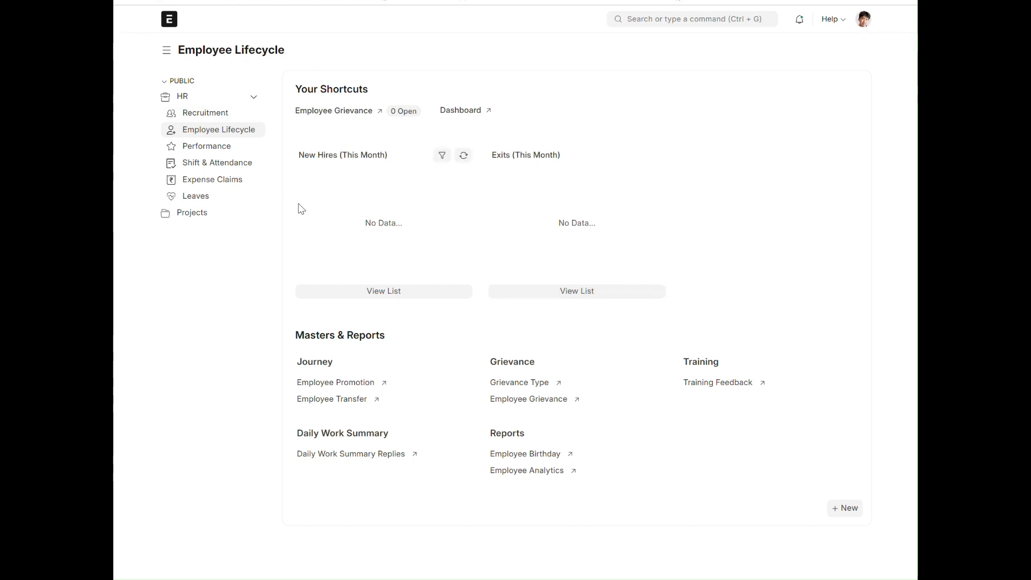
key(F5)
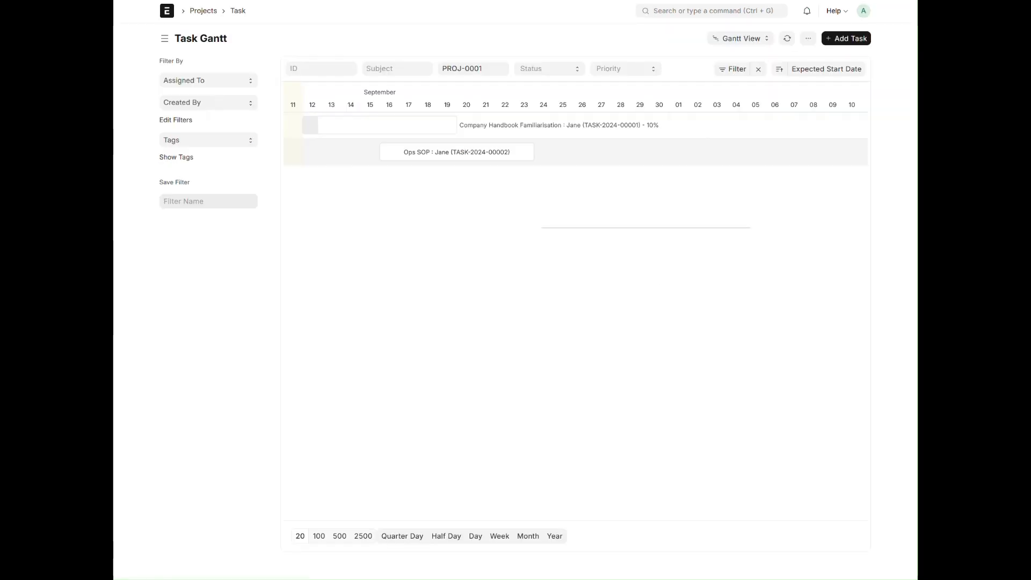
- Return to the administrator's session and search for "user" to open the User list
click(221, 0)
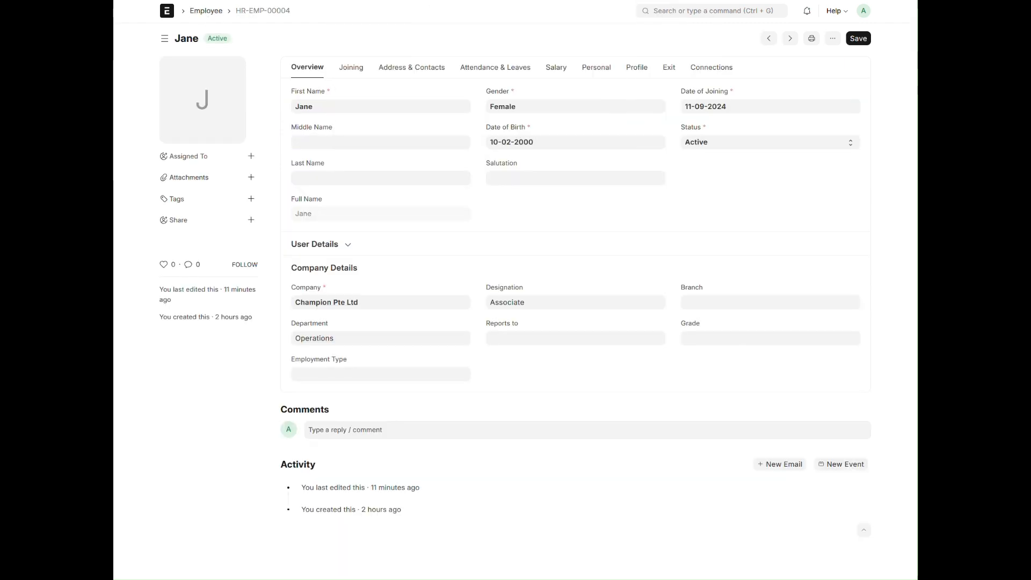
click(751, 11)
text(user)
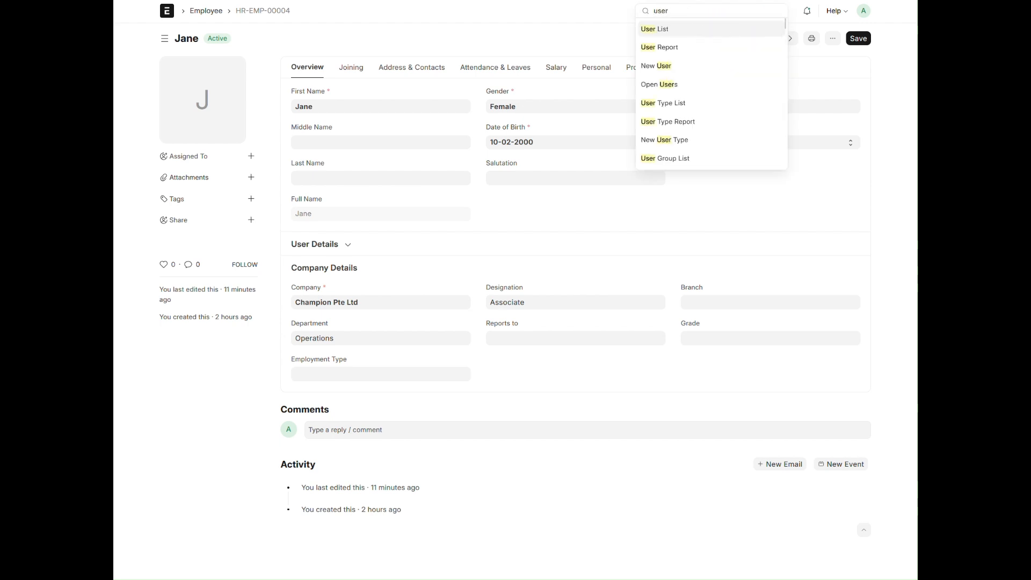
click(722, 30)
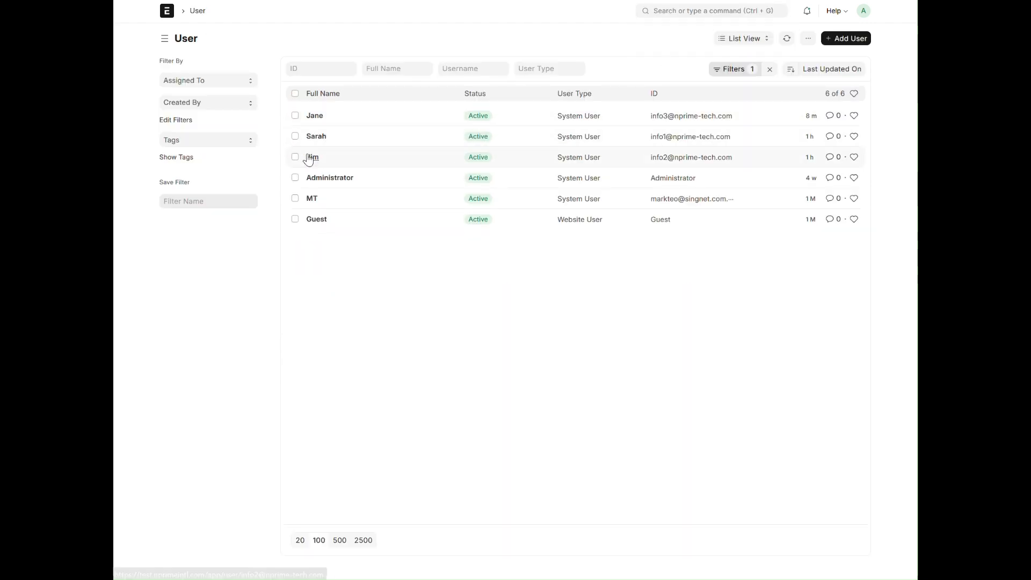
- Grant the Employee Self Service role to the Ops SOP assignee's user account and save it
click(314, 157)
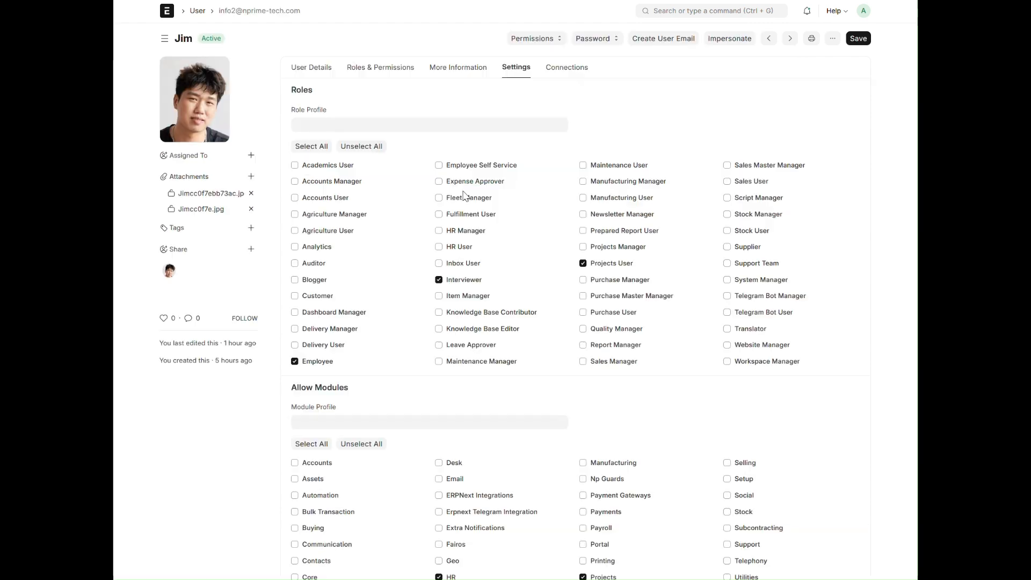
click(376, 68)
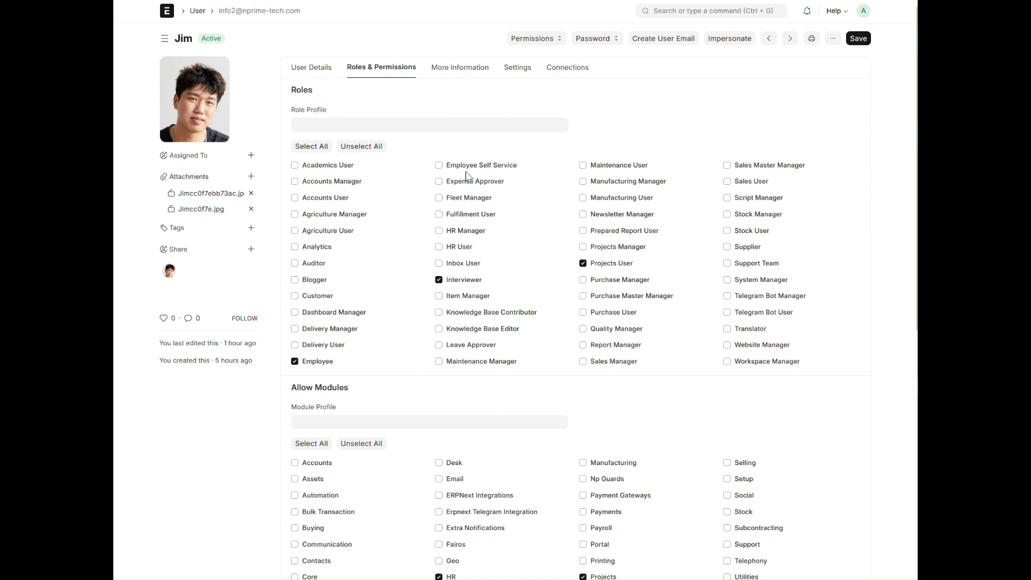
click(439, 165)
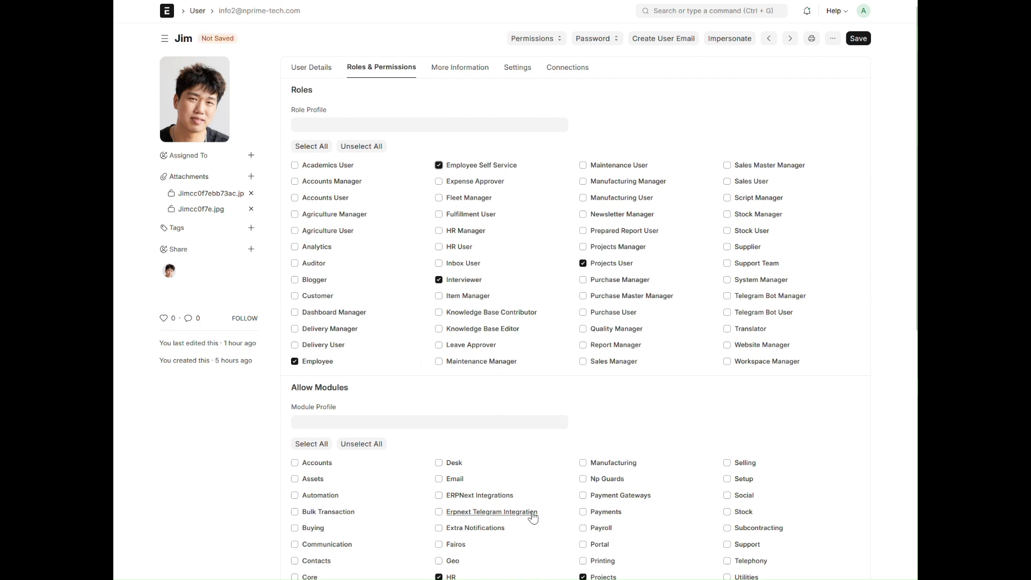
click(856, 38)
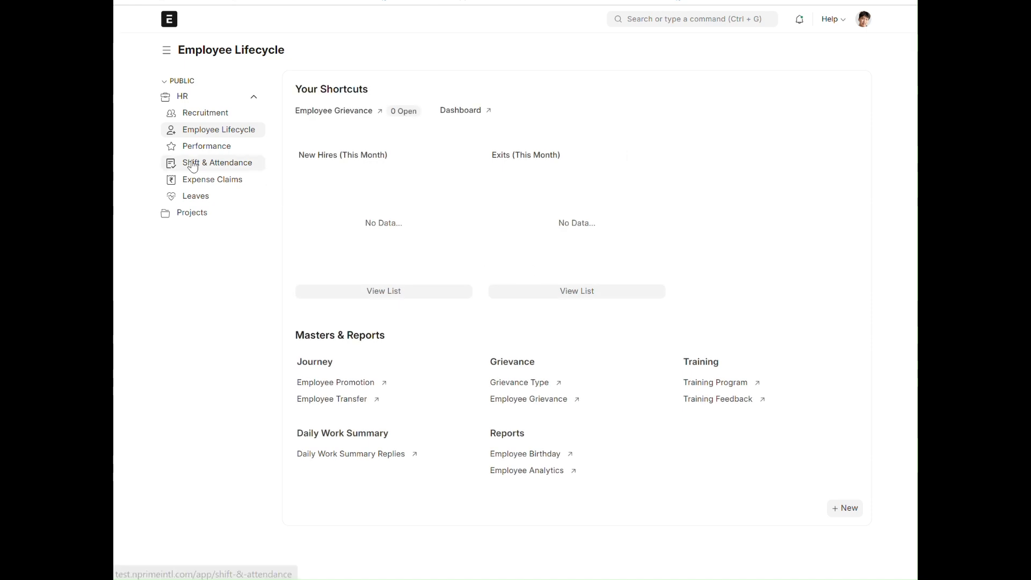
- In the Ops SOP assignee's session, open project PROJ-0001 from the Projects workspace and inspect its task Gantt chart
click(198, 225)
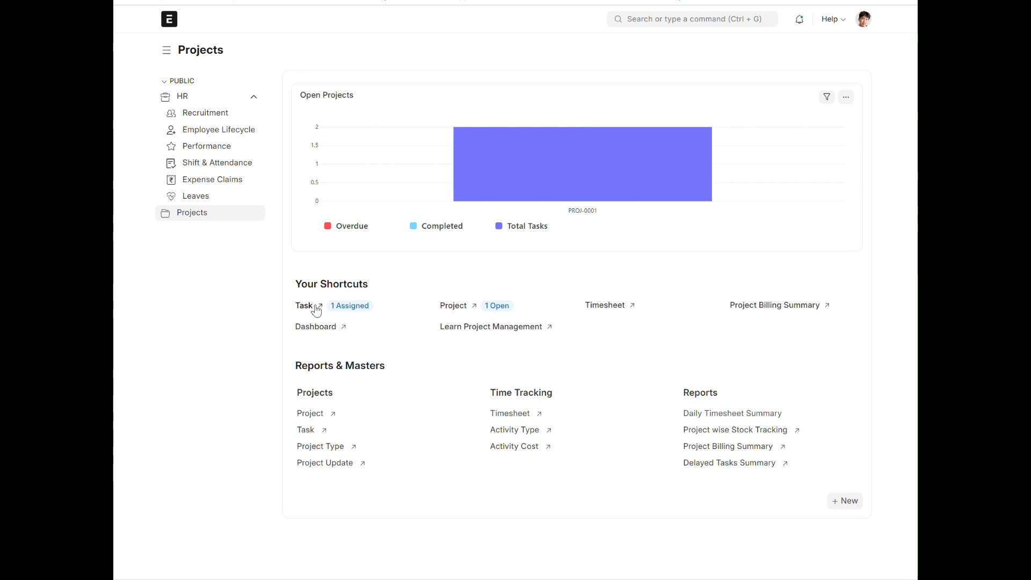
click(469, 310)
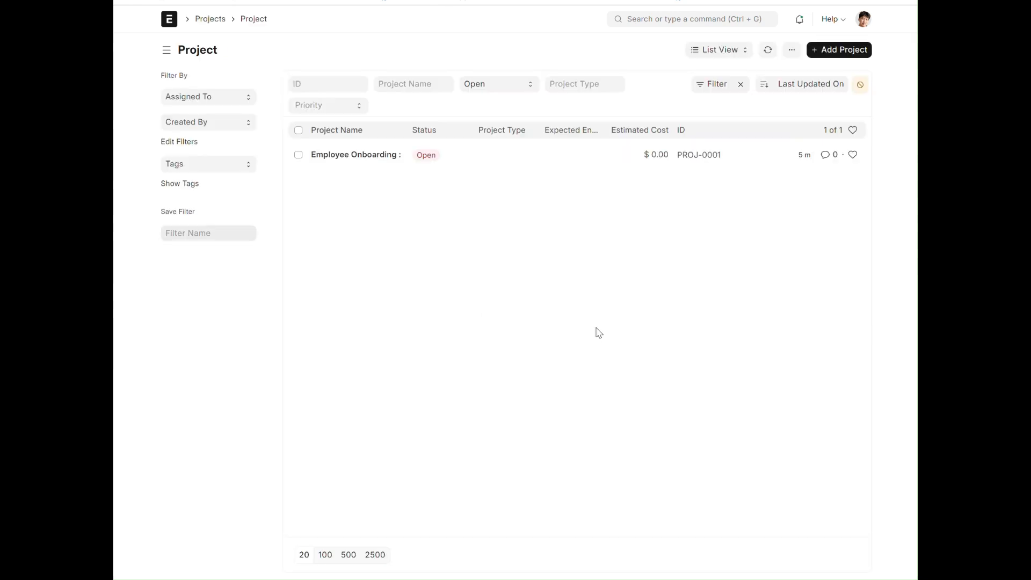
click(379, 157)
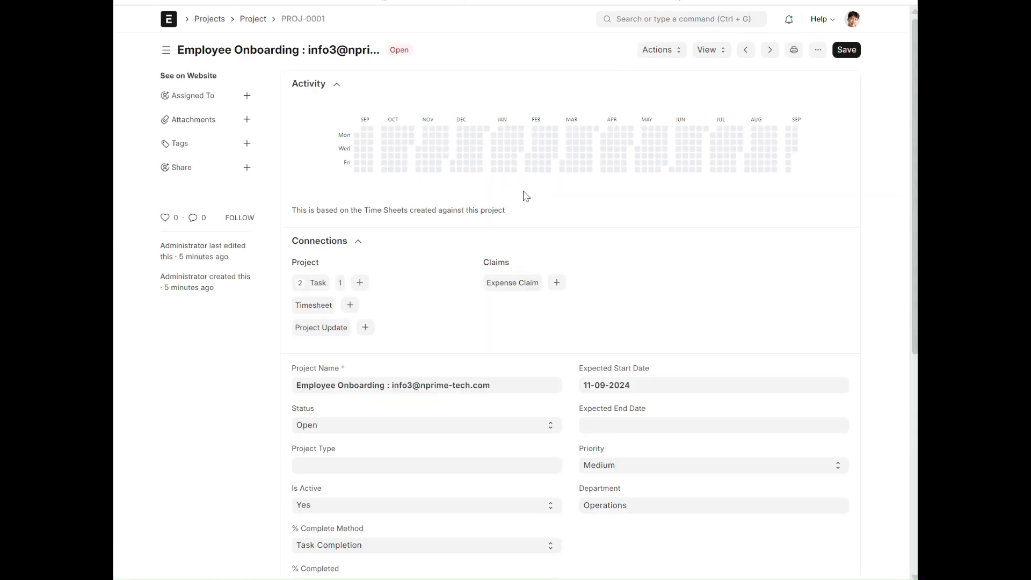
click(717, 48)
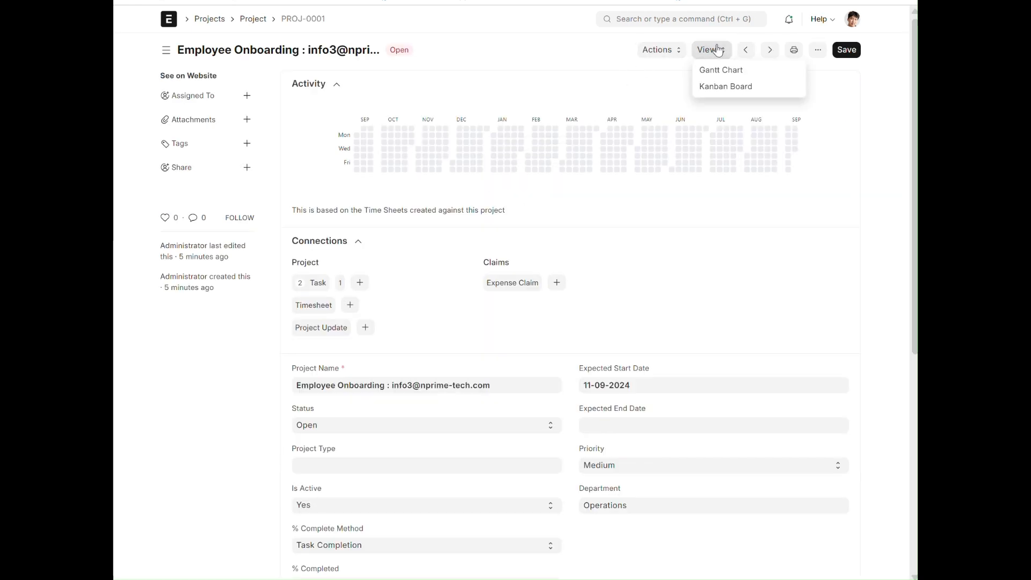
click(719, 76)
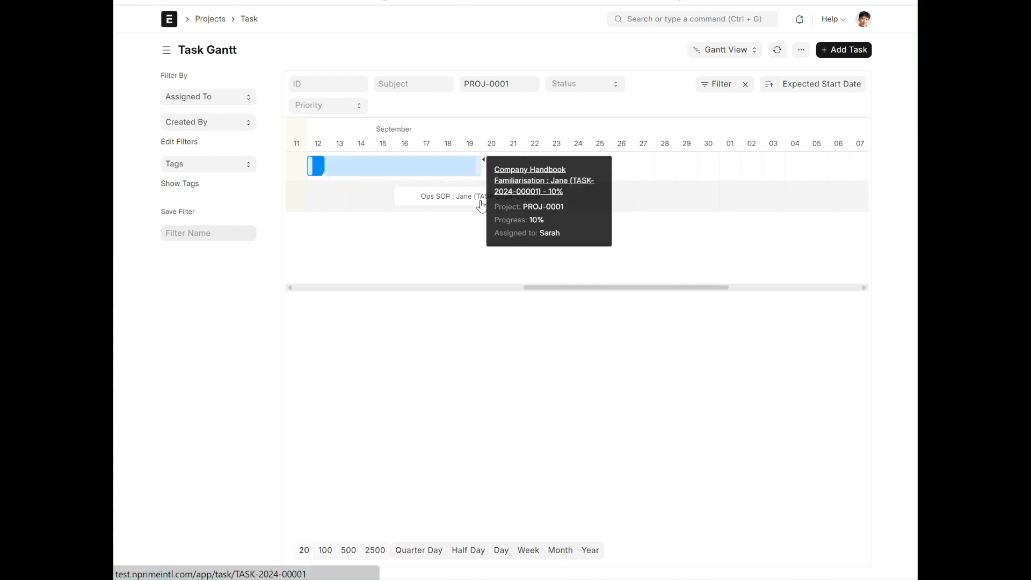
- From the task Gantt chart, open the Company Handbook Familiarisation and Ops SOP tasks in turn and check who each is assigned to
click(531, 189)
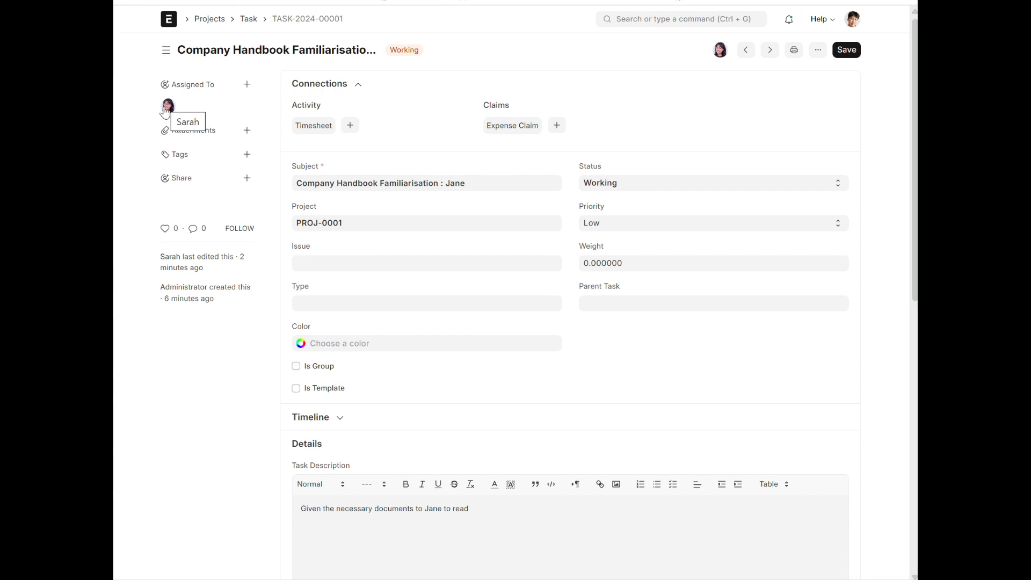
key(alt+Left)
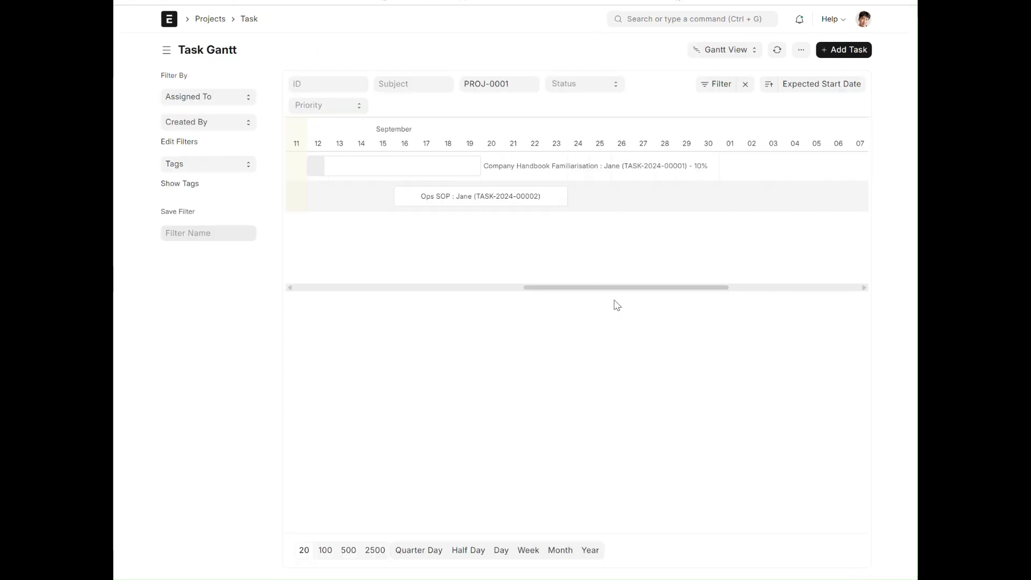
click(514, 197)
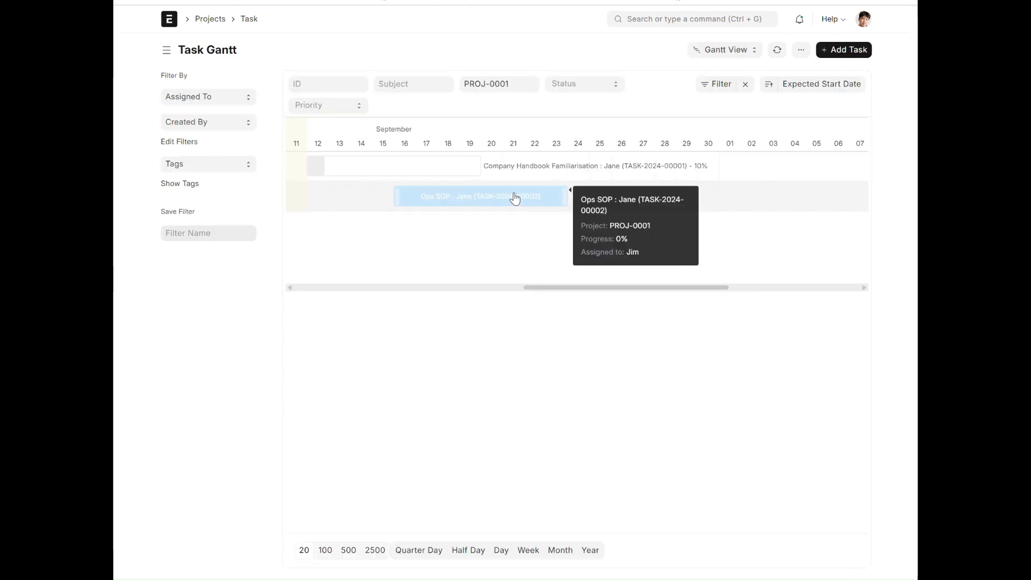
click(621, 209)
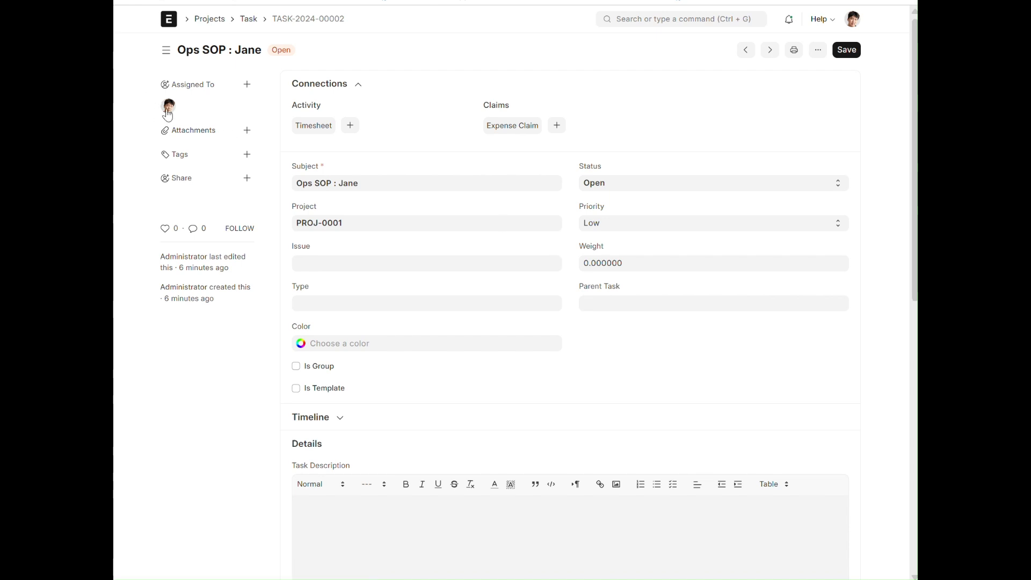
mouse_move(169, 113)
key(alt+Left)
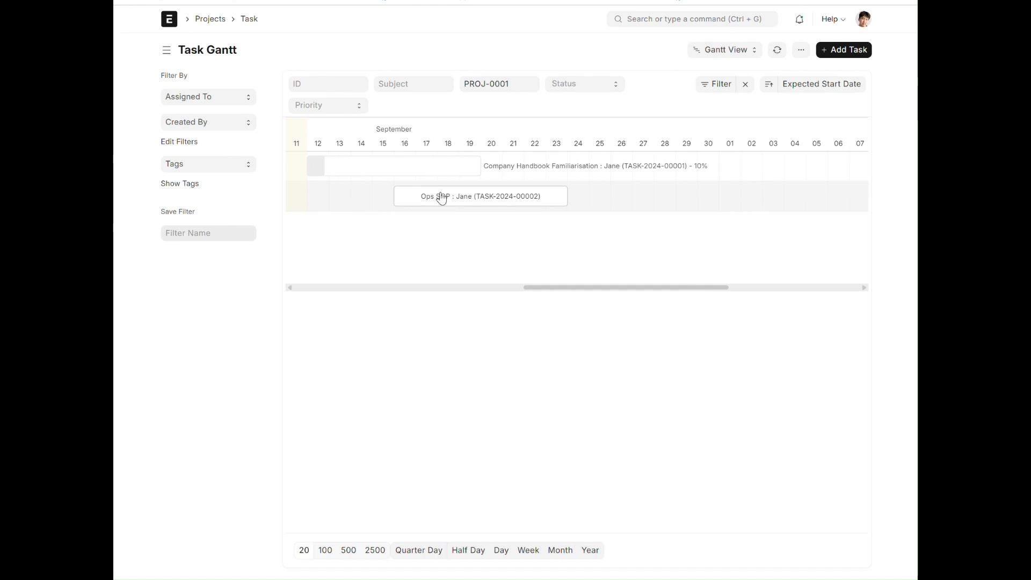
- Open the Ops SOP task from the Gantt chart and set its status to Completed, with Completed On 11-09-2024
click(437, 203)
click(600, 205)
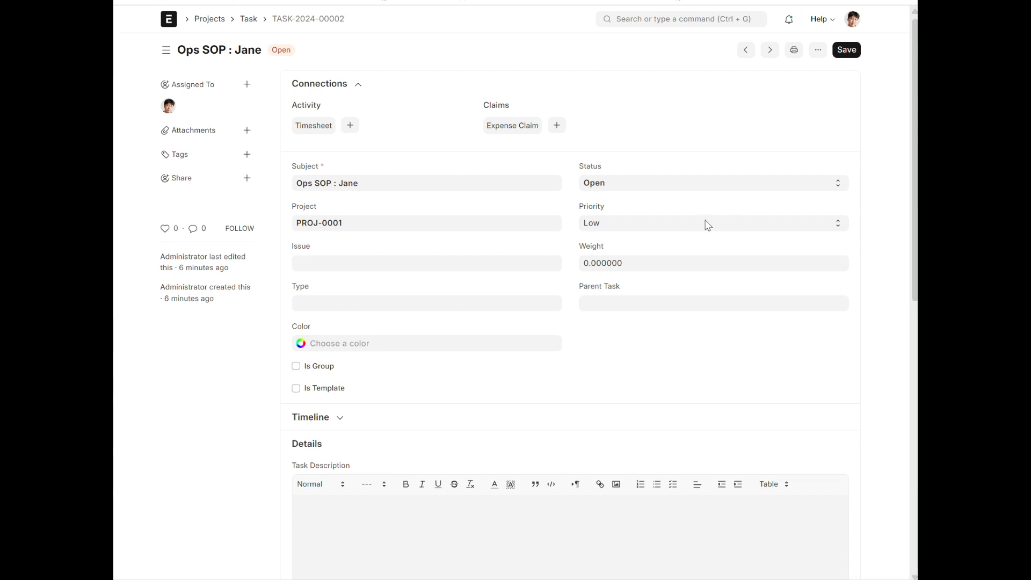
click(710, 185)
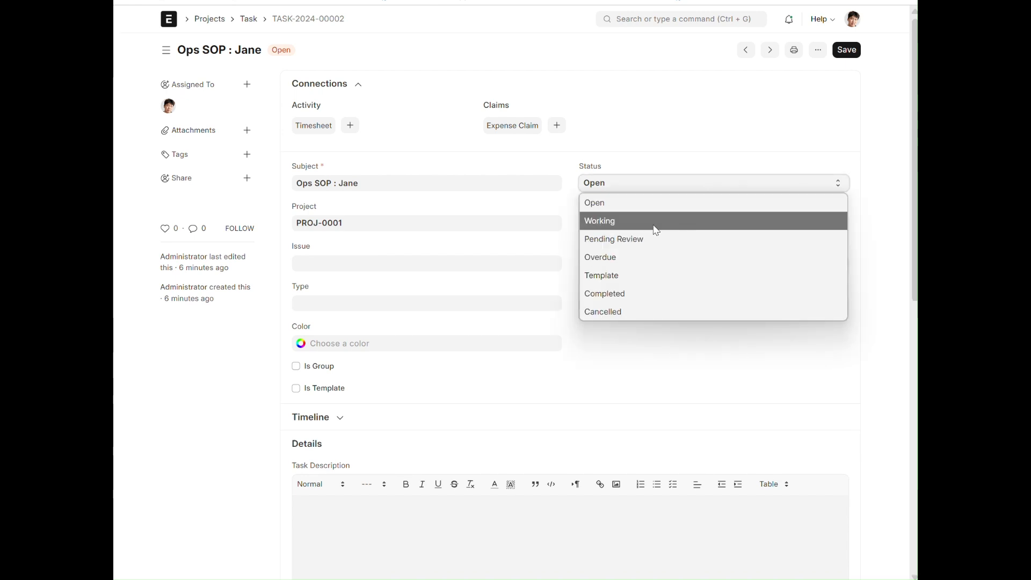
click(630, 293)
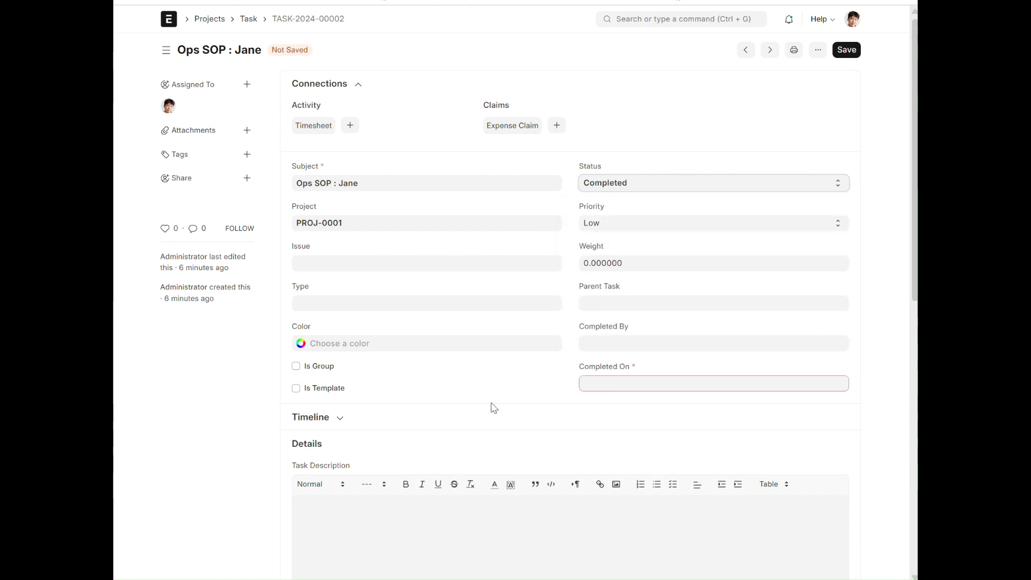
click(630, 390)
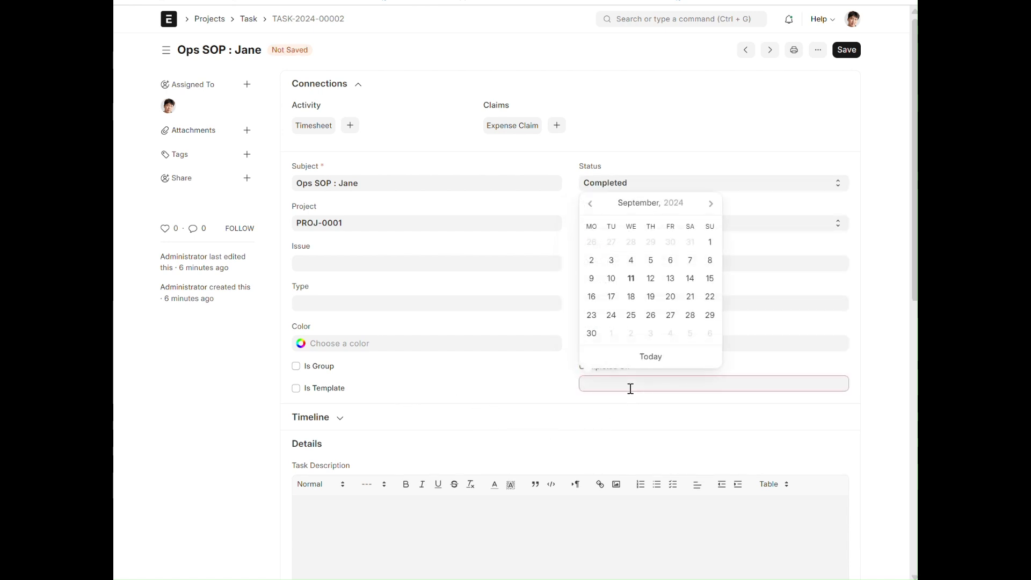
click(631, 278)
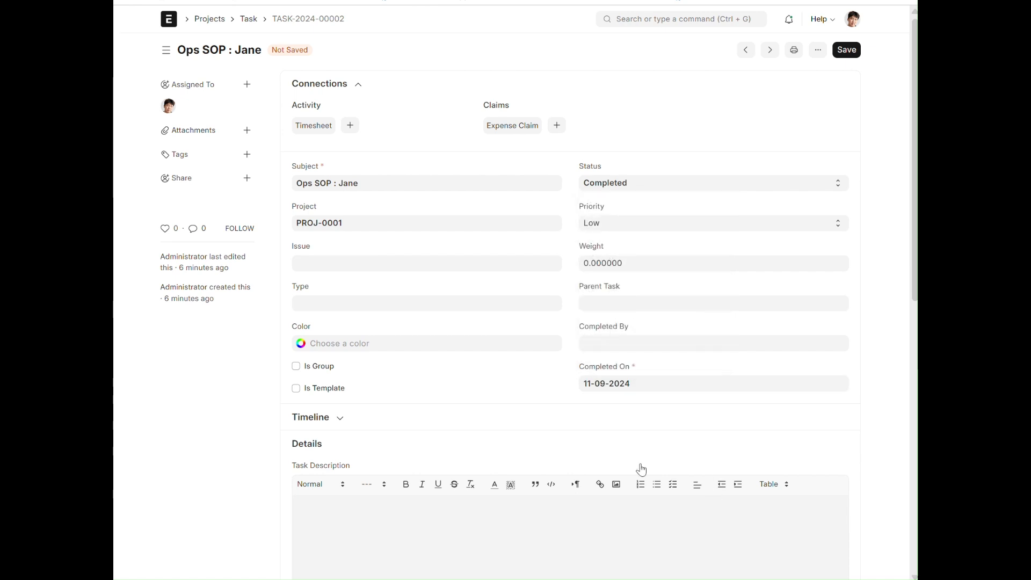
- Write a task description noting that the new hire is a fast learner, and save the Ops SOP task
scroll(555, 429, down, 2)
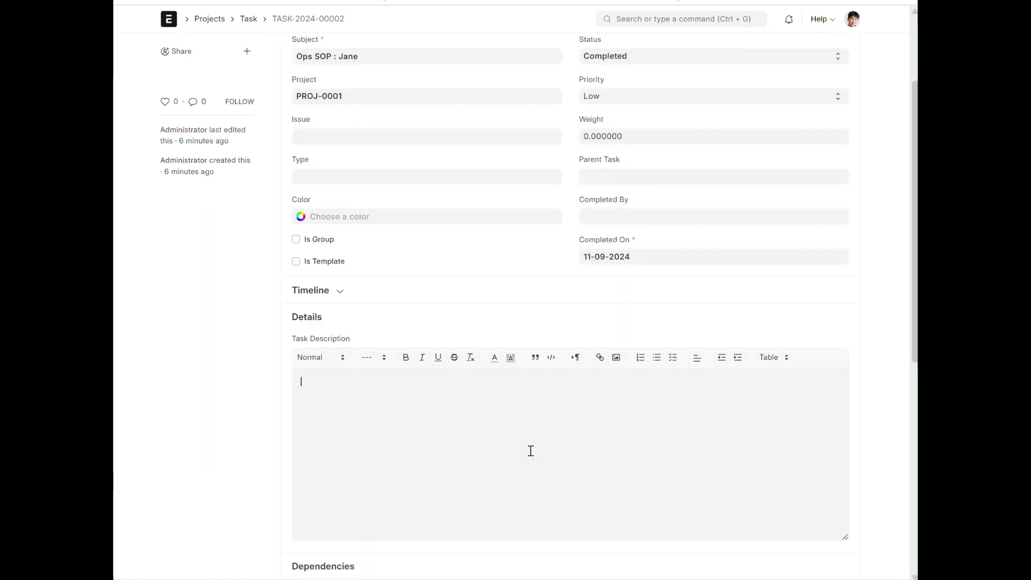
text(a fast learner. Tas)
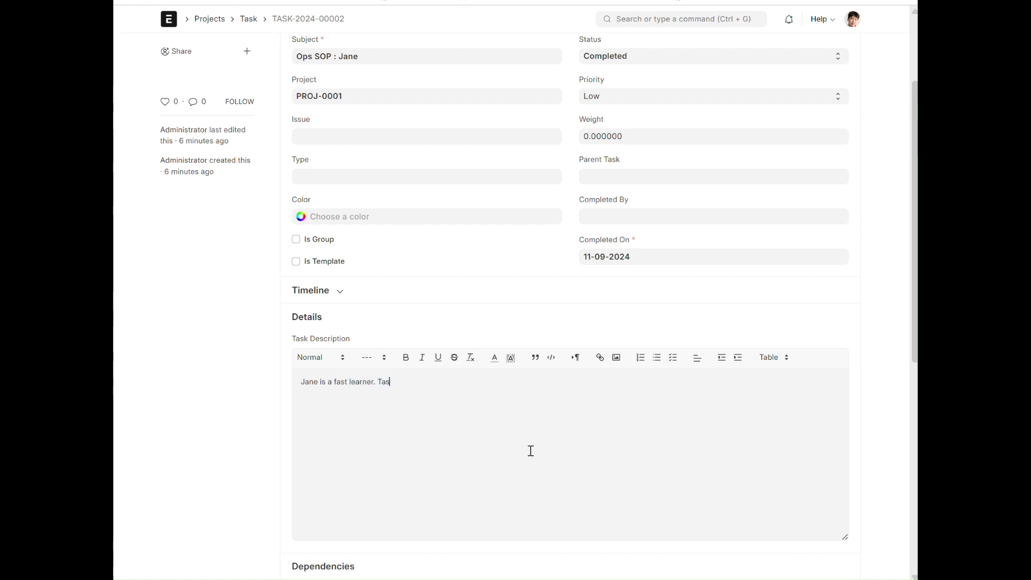
text(ks d)
scroll(628, 431, up, 3)
click(846, 50)
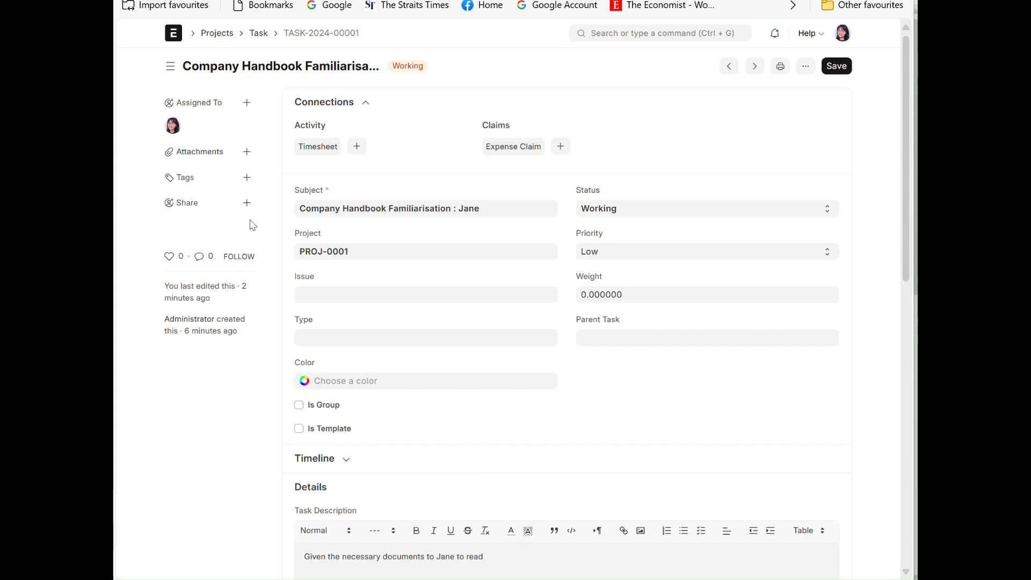
- In the handbook assignee's session, set the Company Handbook Familiarisation task's status to Completed, with Completed On 11-09-2024
click(627, 209)
click(632, 321)
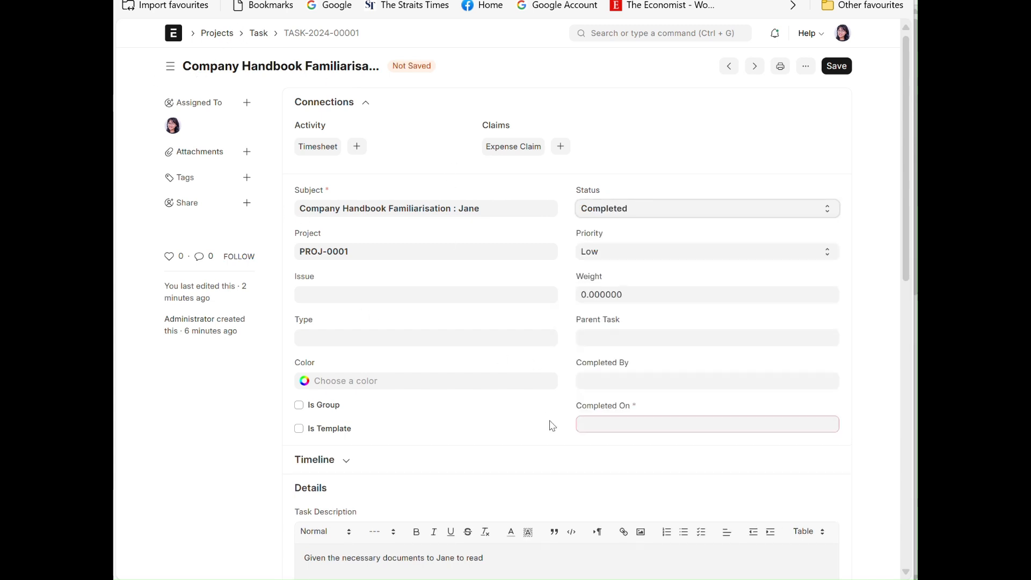
click(621, 424)
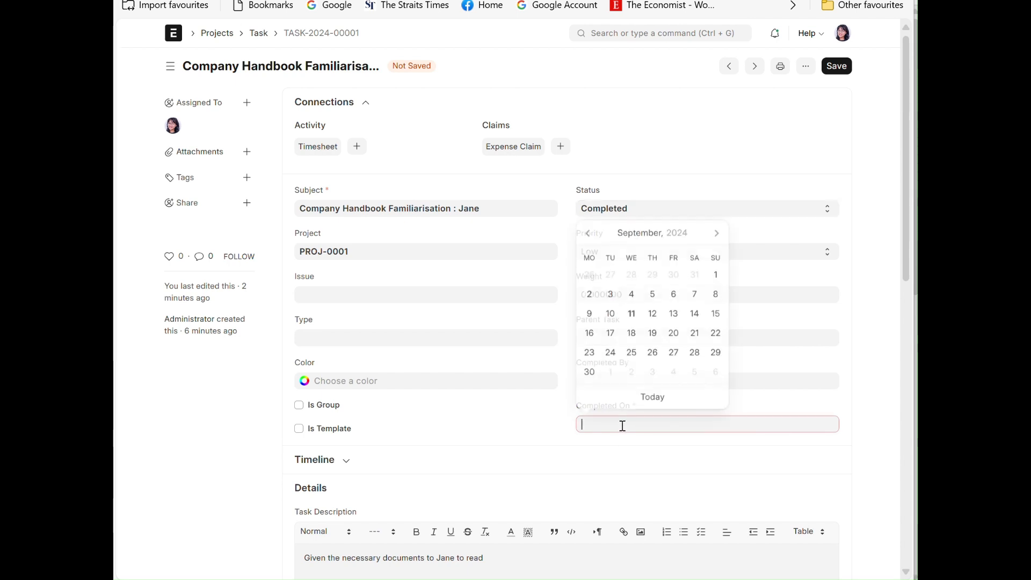
click(637, 320)
- Add a line to the handbook task's description stating that the new hire is trained, and save the task
click(549, 562)
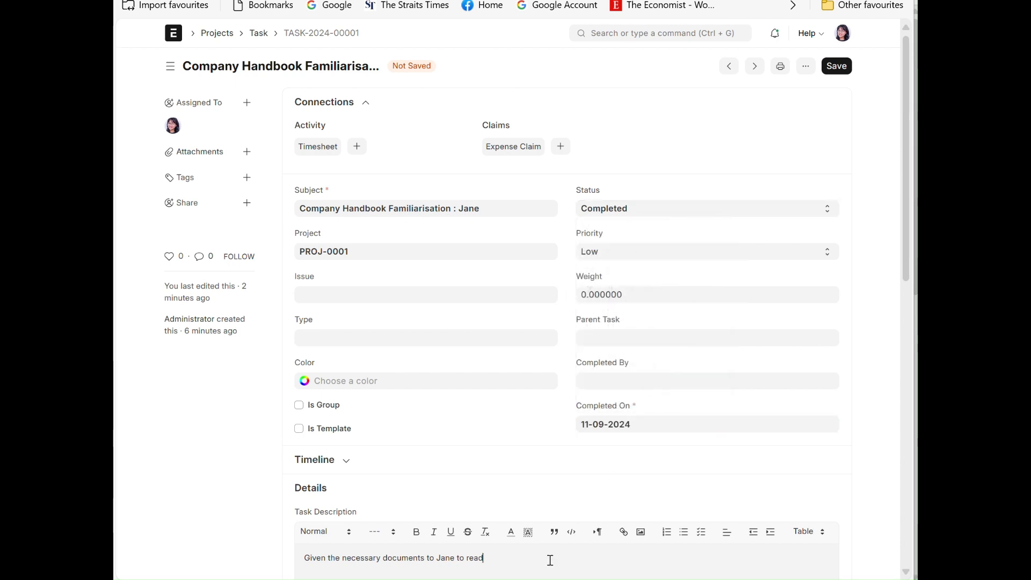
text(Ja)
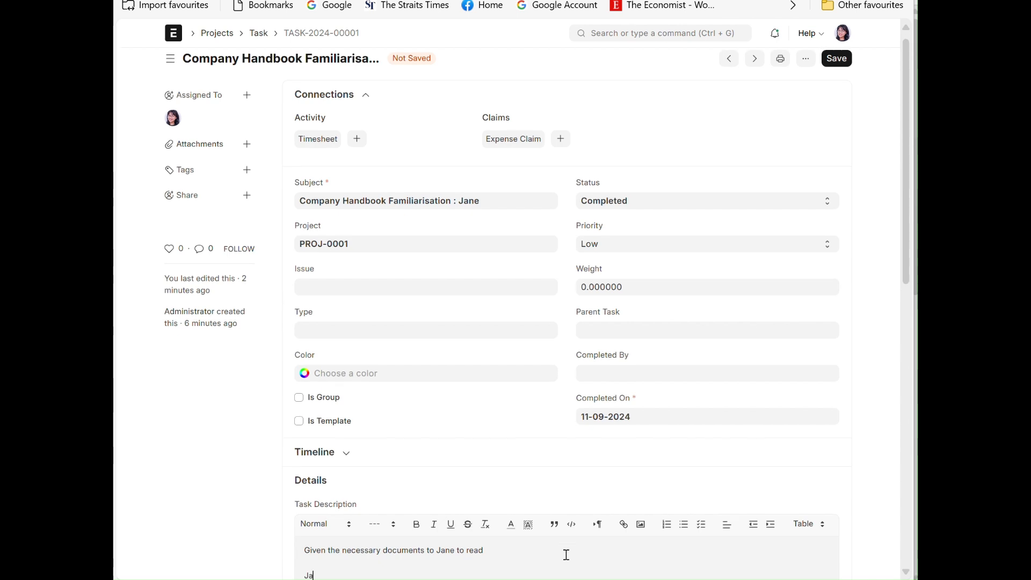
text(ne is trained)
click(837, 58)
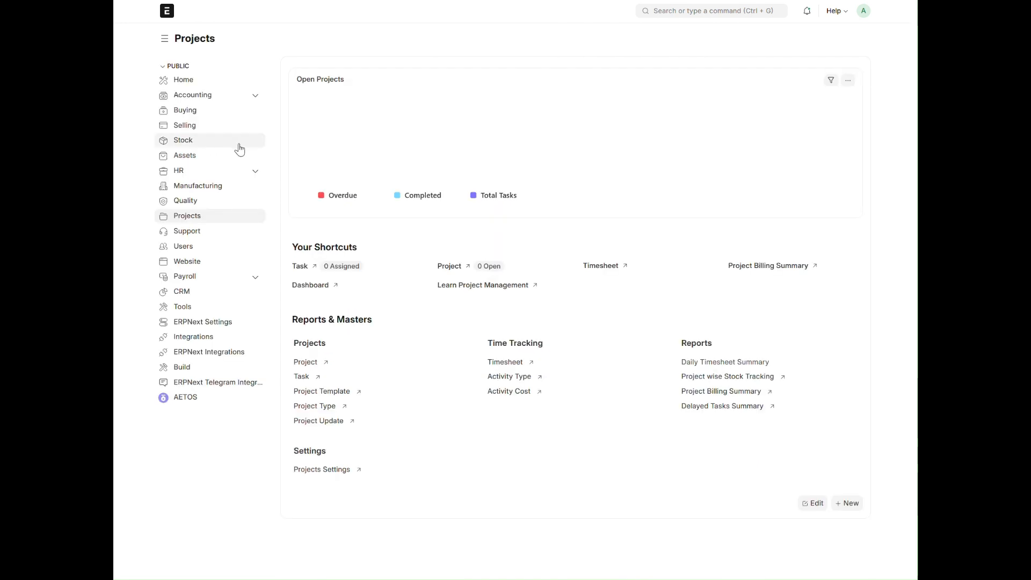
- In the administrator's session, list projects of every status, open onboarding project PROJ-0001, and check its task Gantt chart
click(447, 267)
click(454, 69)
click(467, 85)
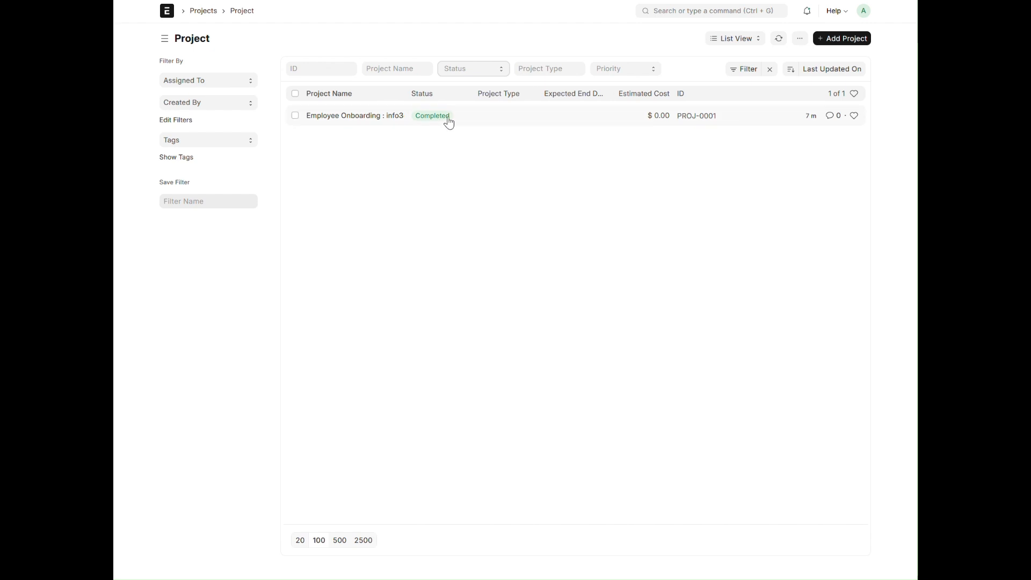
click(357, 117)
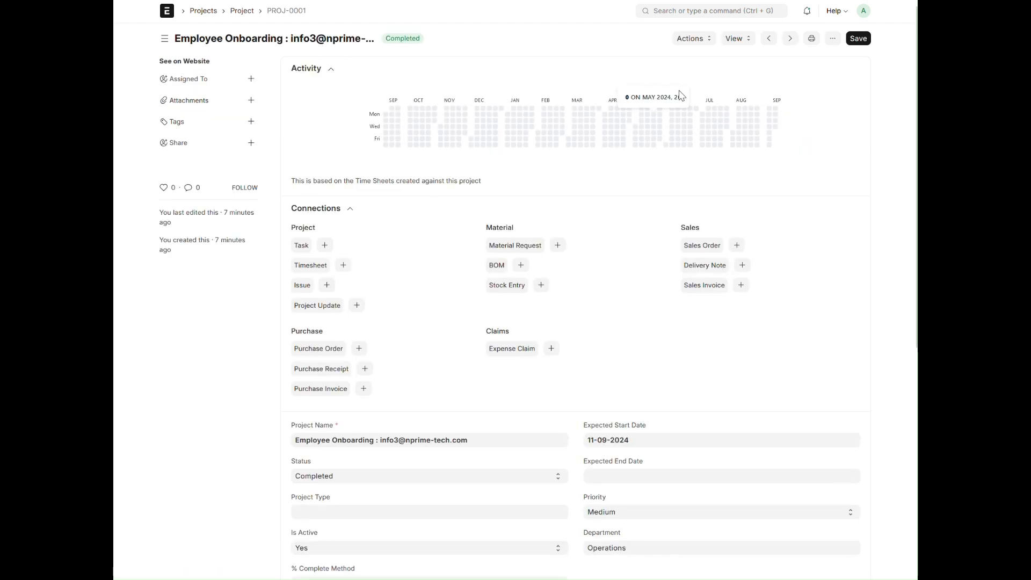
click(736, 38)
click(733, 56)
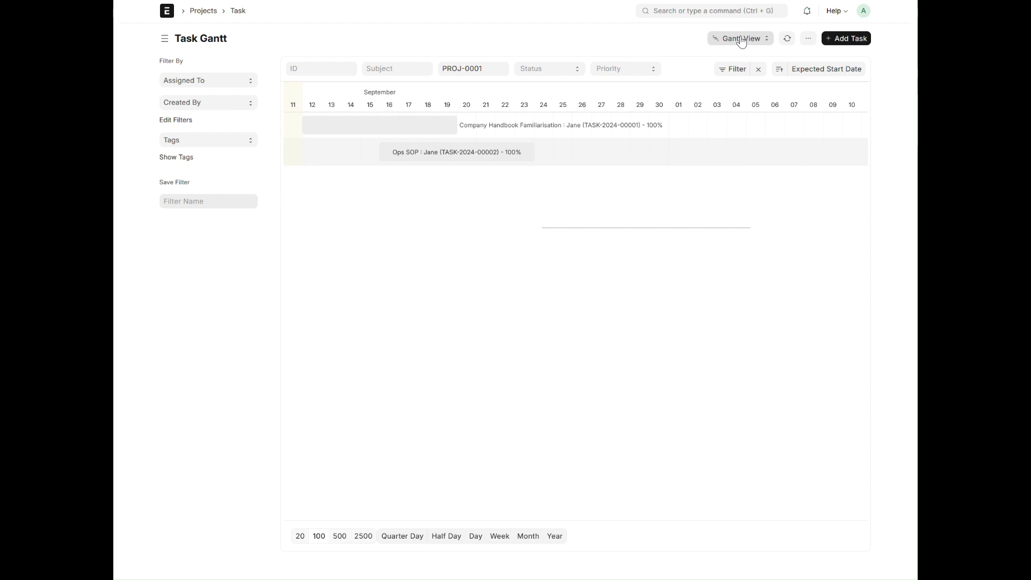
- Go to the HR Employee Lifecycle workspace, open the Employee Onboarding list, and clear its filter to show all records
click(171, 15)
click(203, 172)
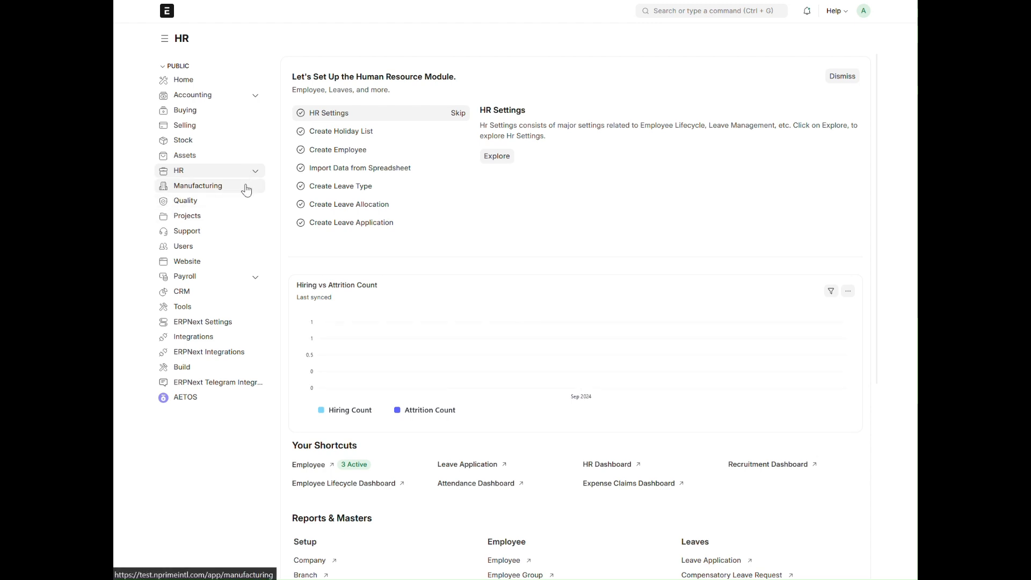
click(256, 171)
click(231, 201)
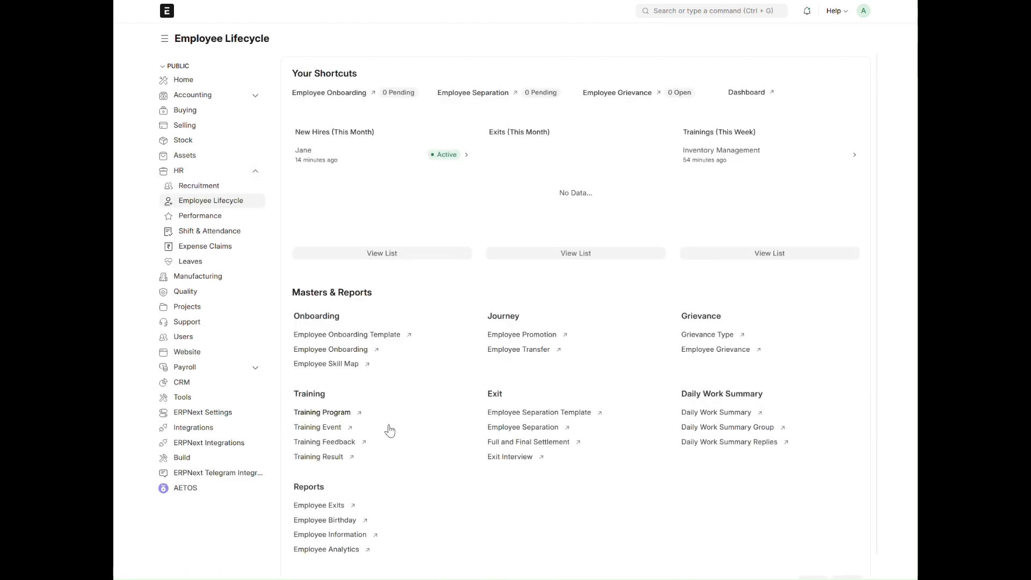
click(344, 356)
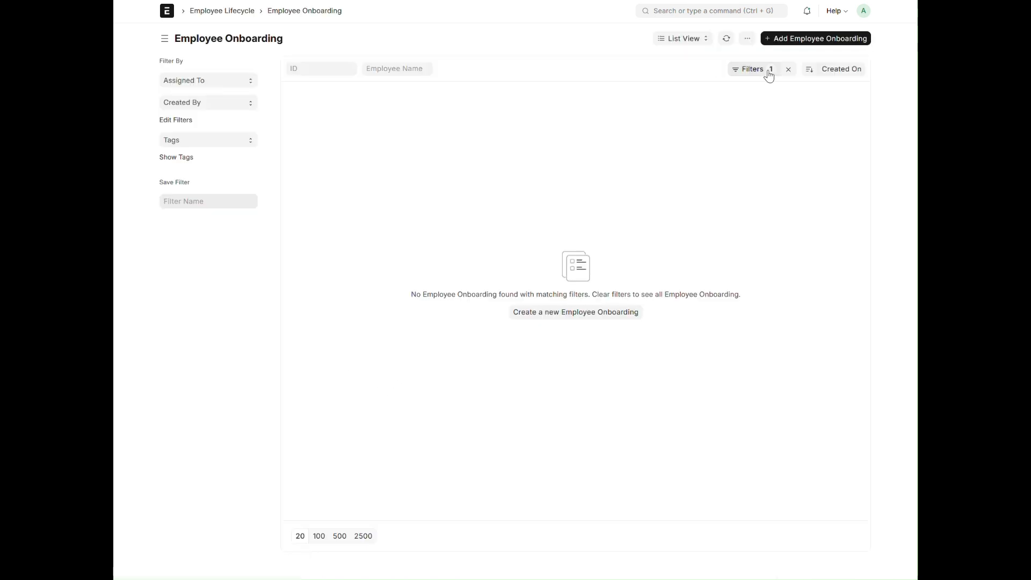
click(787, 69)
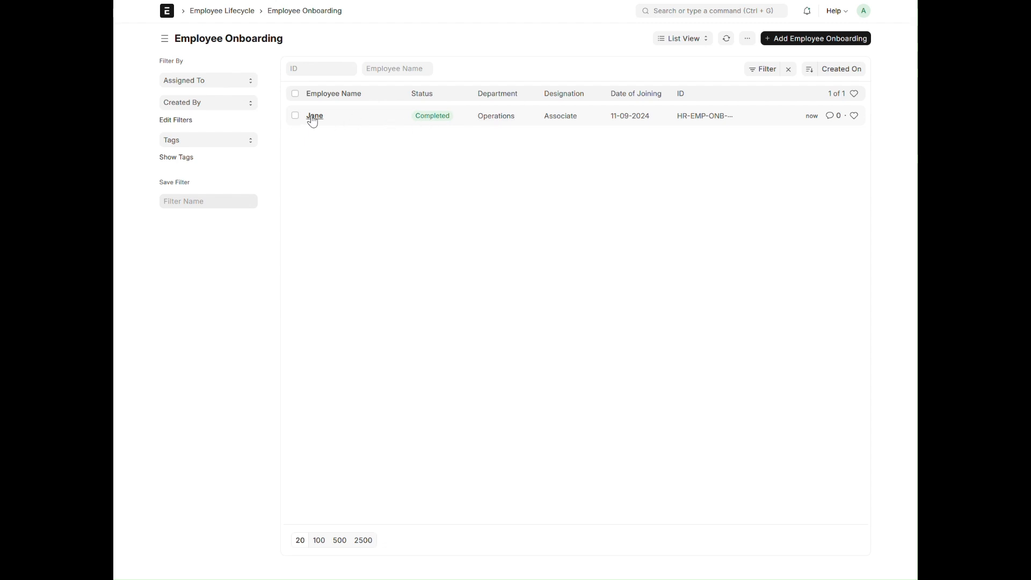